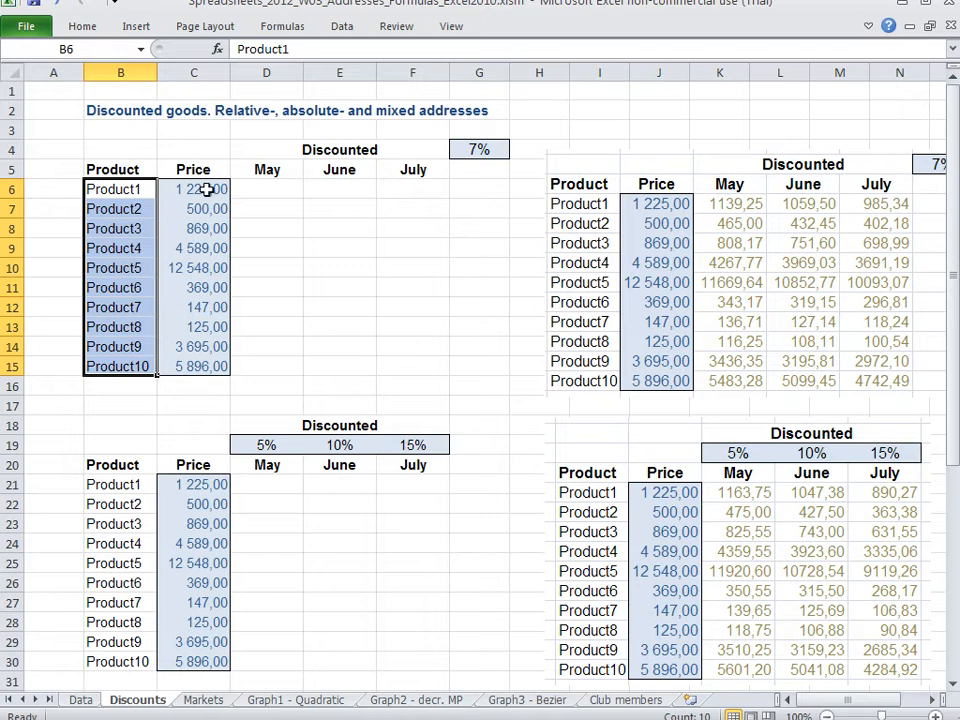
Review the price column C6:C15, the discount rate in G4 and the empty May, June and July ranges.
left_click_drag(197, 189, 201, 357)
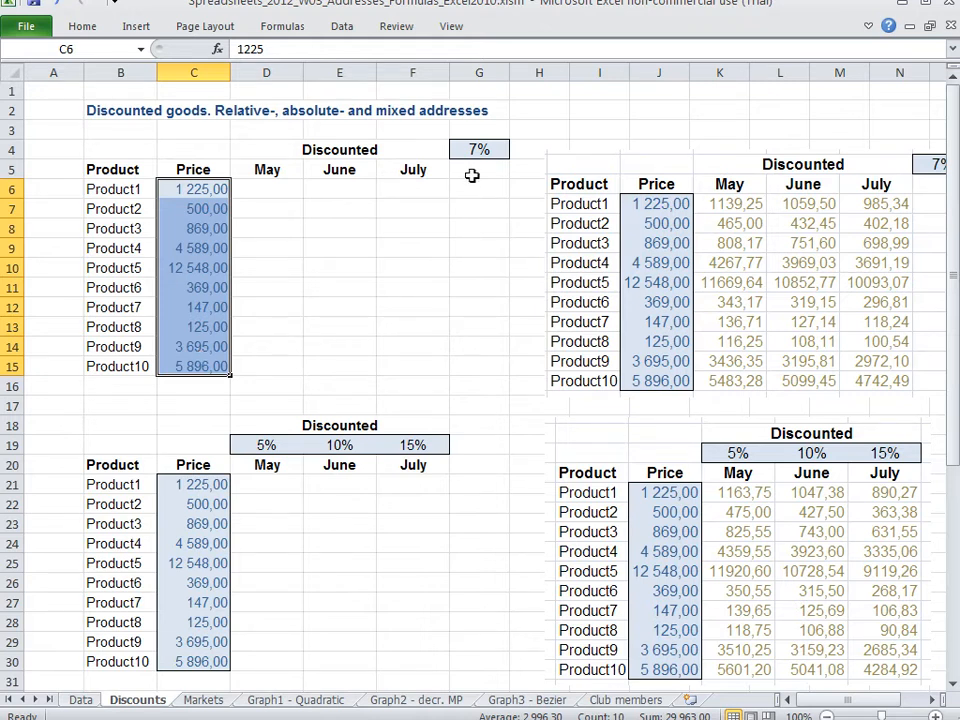
left_click(474, 149)
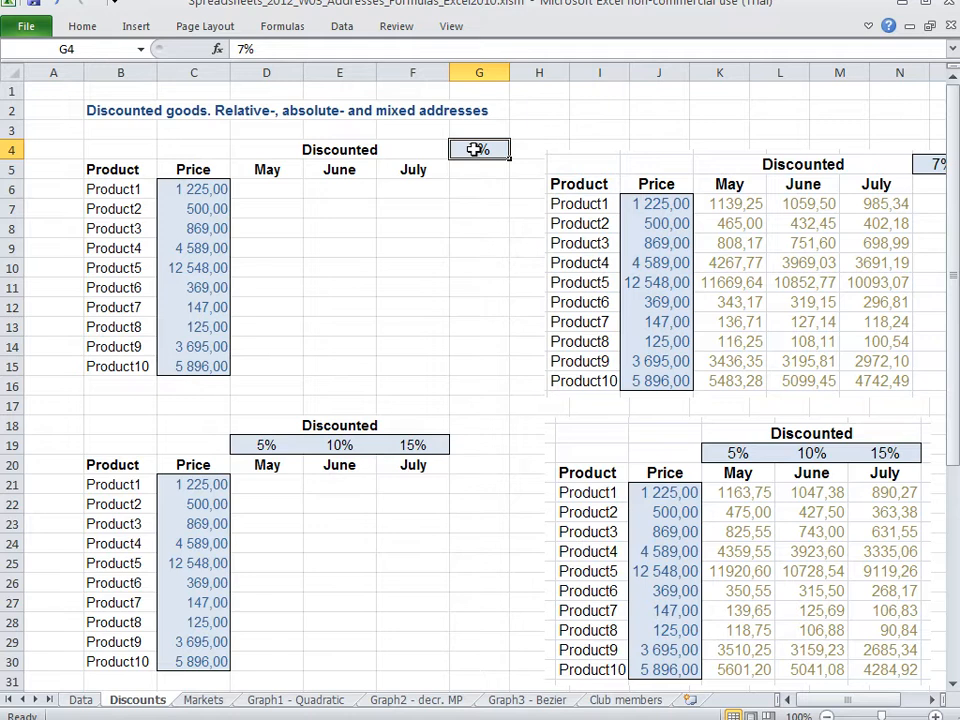
left_click_drag(277, 189, 285, 364)
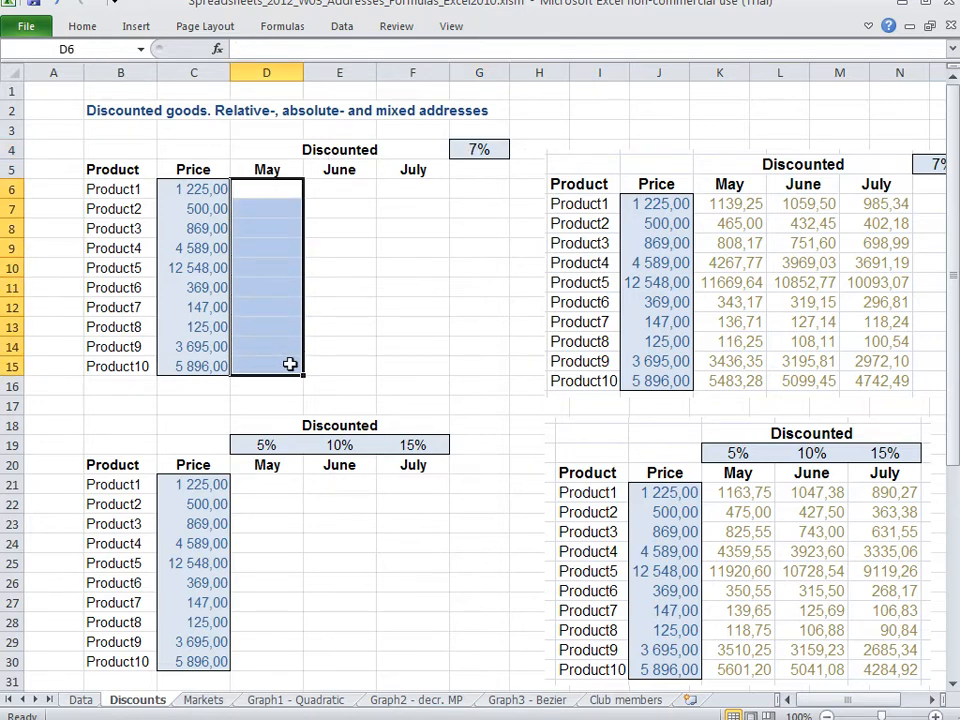
left_click_drag(343, 185, 358, 358)
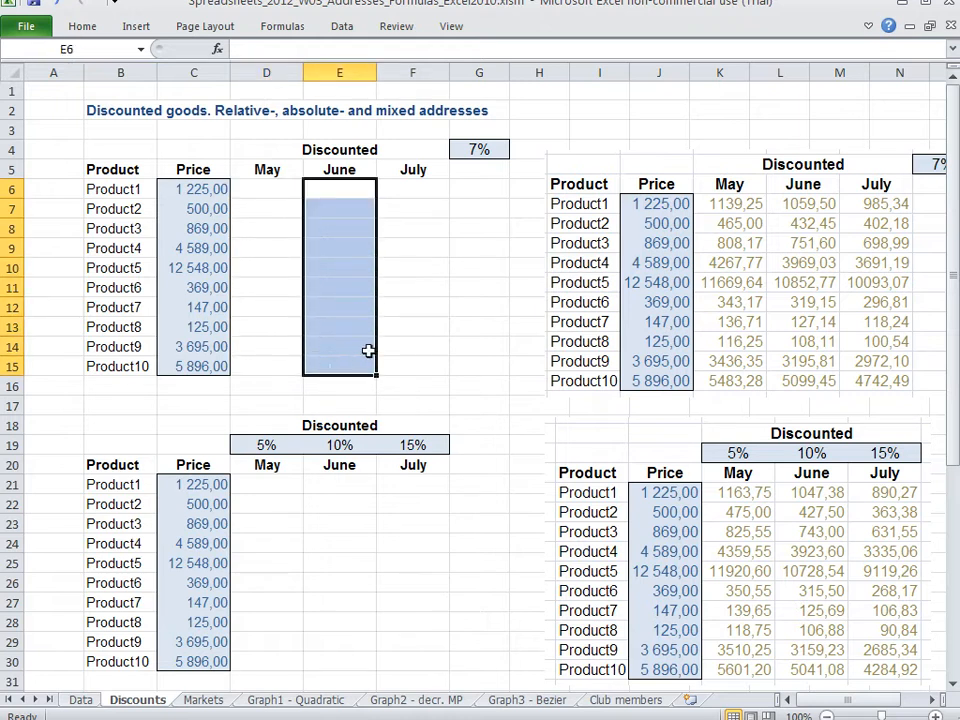
left_click_drag(407, 193, 401, 364)
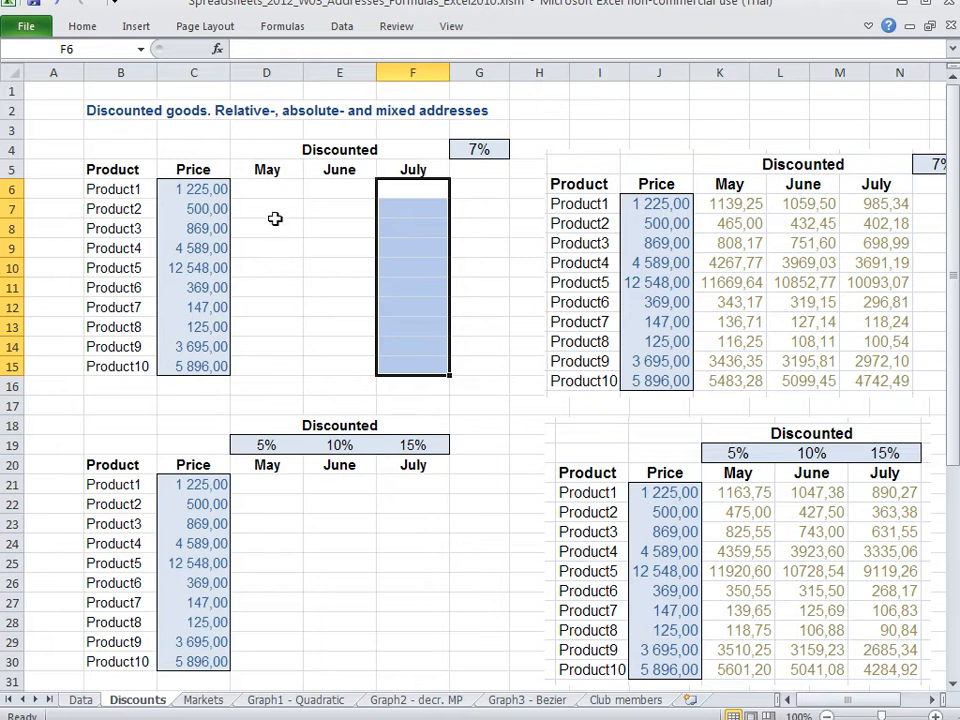
left_click(274, 189)
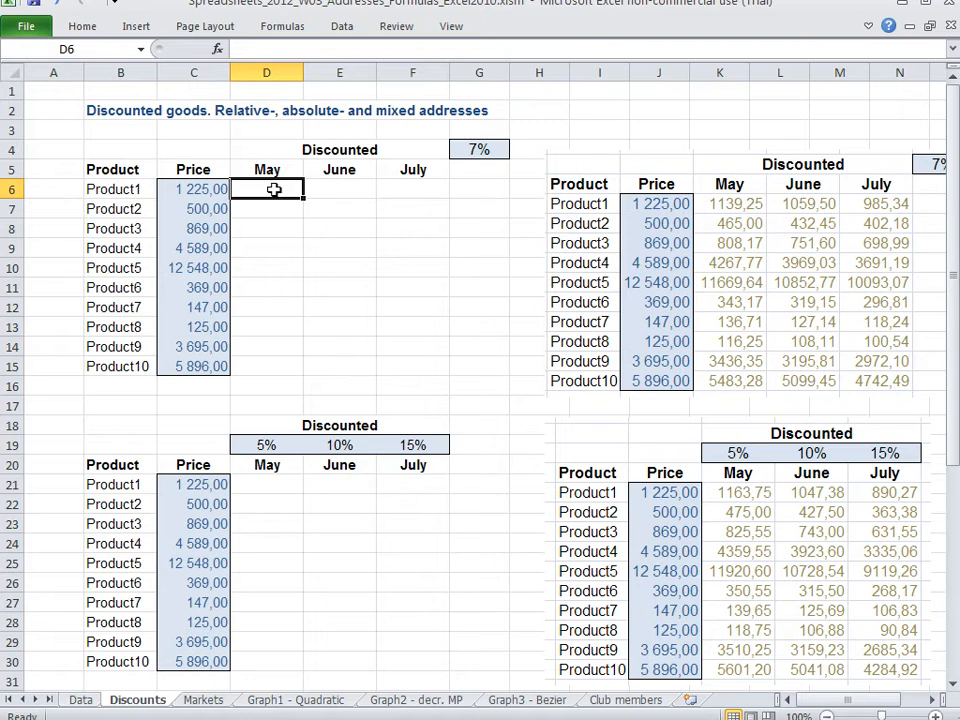
type("=")
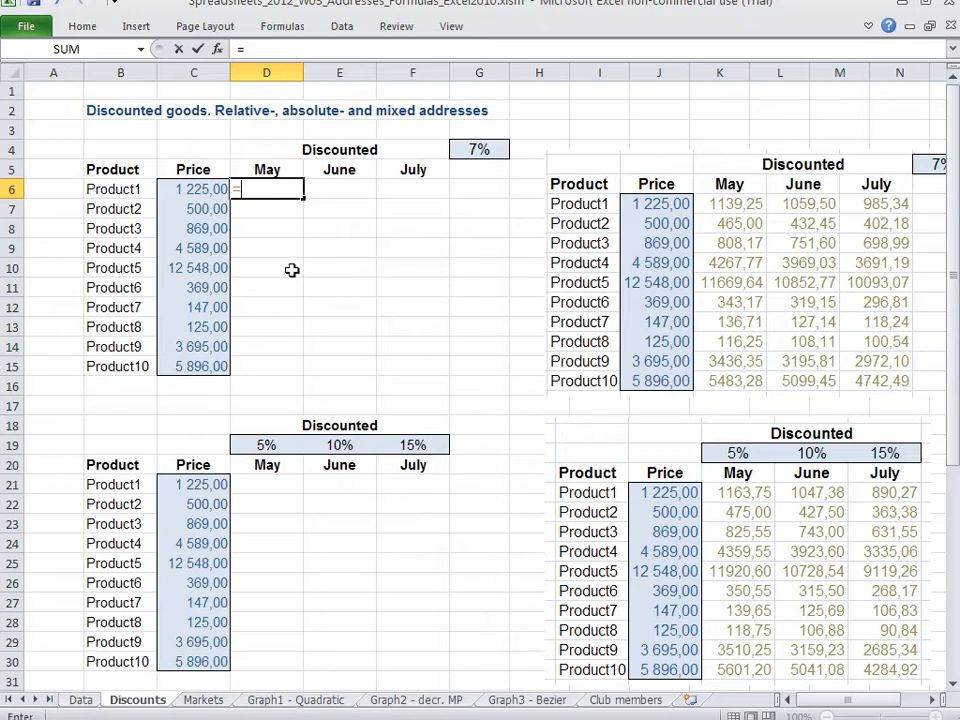
left_click(205, 188)
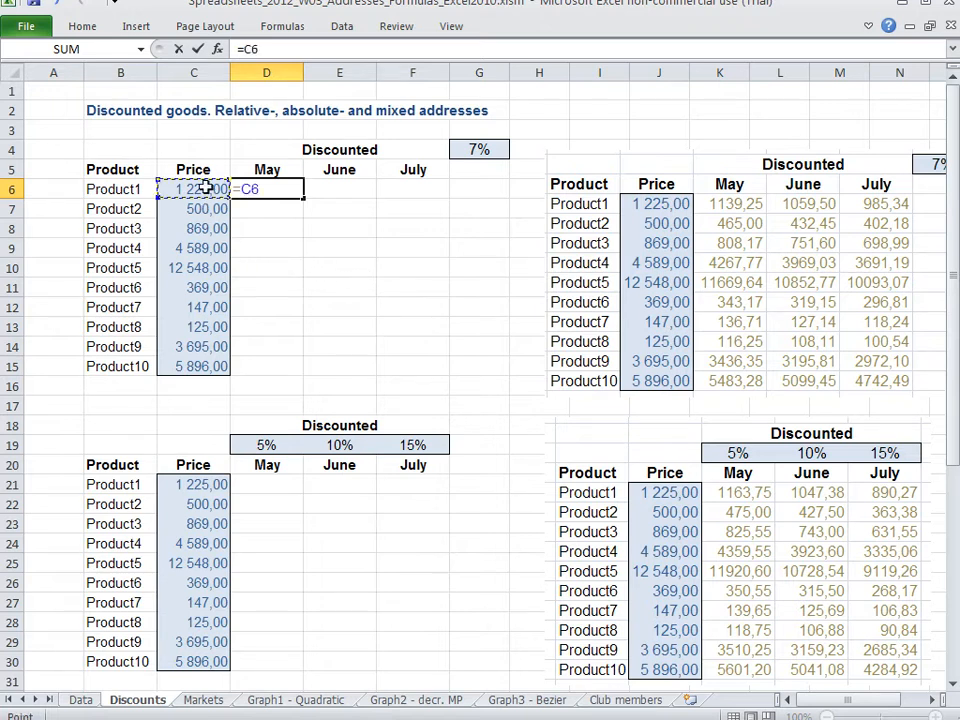
type("*")
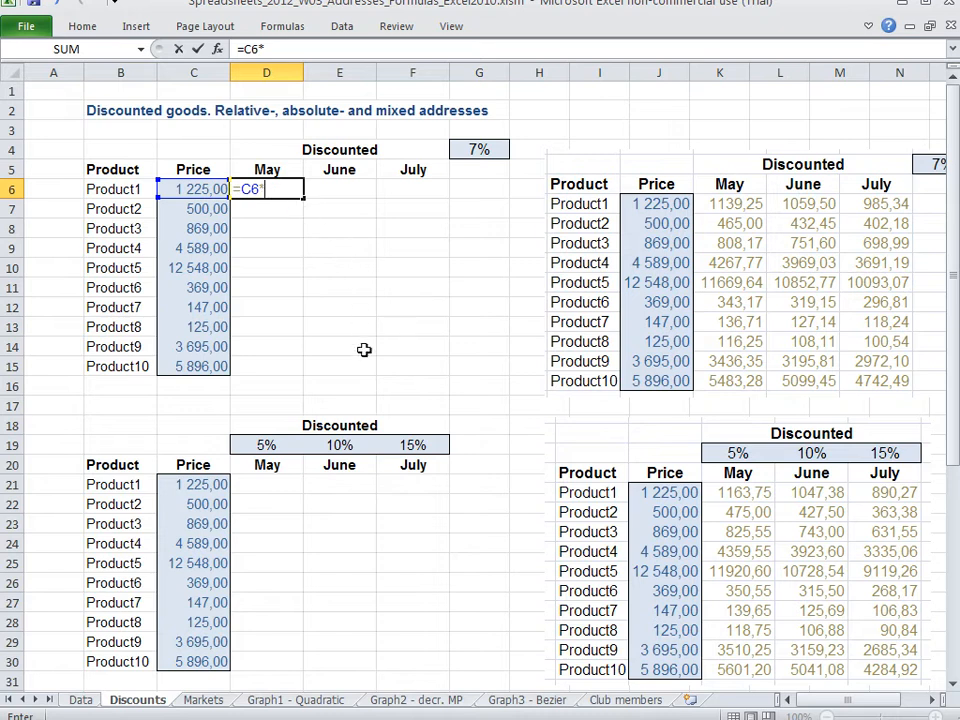
key("Escape")
key("Right")
key("Right")
key("Right")
key("Up")
key("Up")
key("Right")
key("Up")
key("Up")
type("0,07")
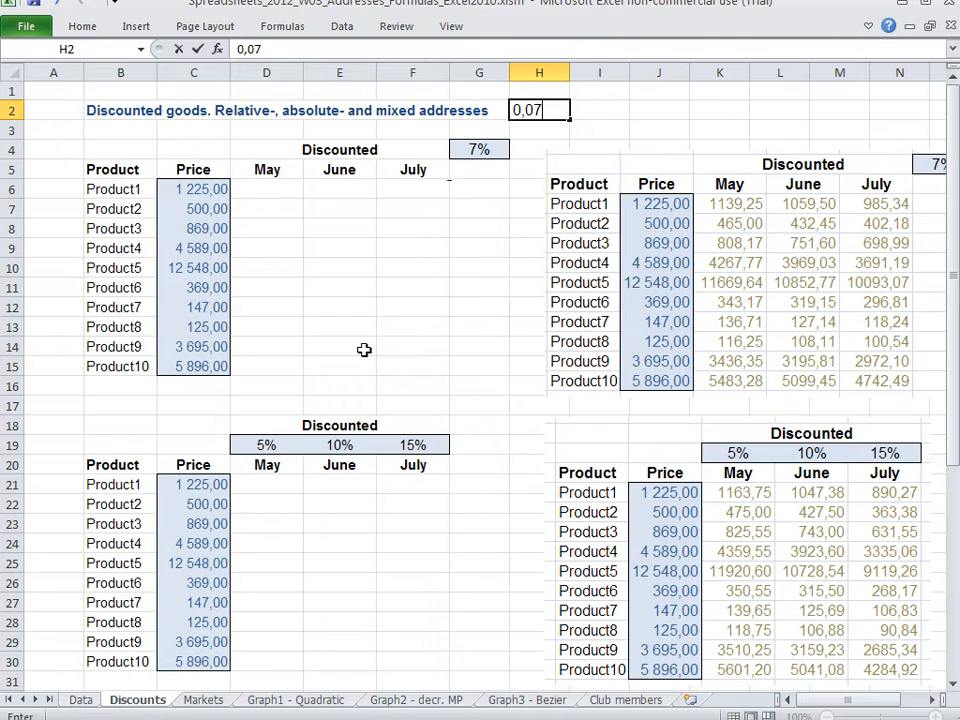
key("BackSpace")
key("BackSpace")
key("BackSpace")
key("BackSpace")
type("0,93")
key("Escape")
Enter the formula =C6*(1-G4) in D6 to calculate Product1's discounted May price.
key("Down")
key("Left")
key("Left")
key("Left")
key("Left")
key("Down")
key("Down")
key("Down")
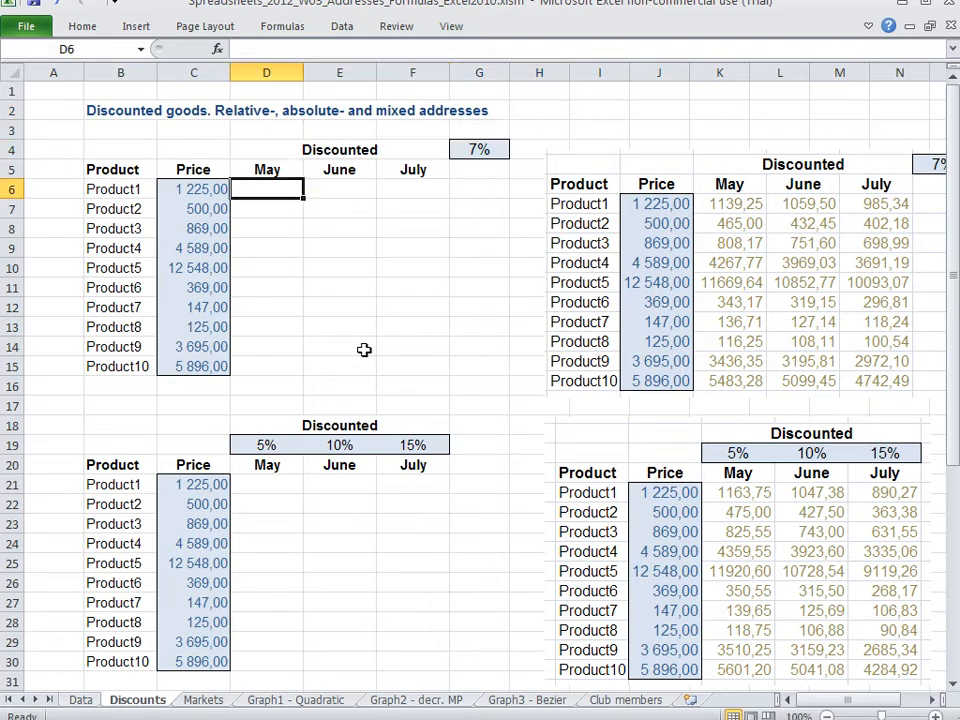
type("=")
key("Left")
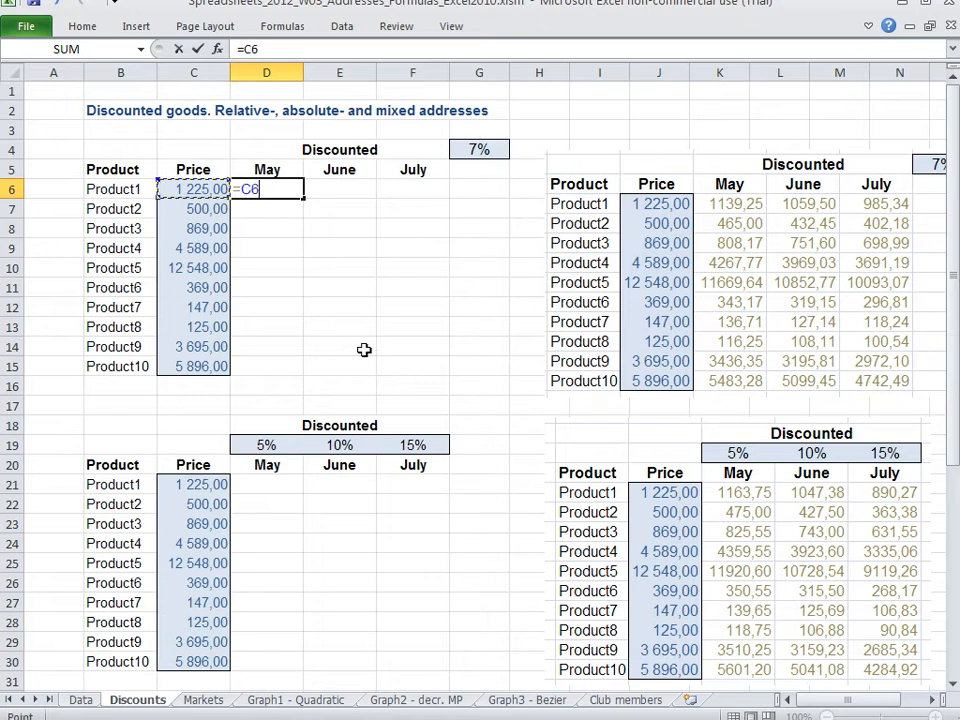
type("*")
type("8")
key("BackSpace")
type("(")
type("1*-")
key("BackSpace")
key("BackSpace")
type("-")
left_click_drag(476, 133, 487, 157)
key("Return")
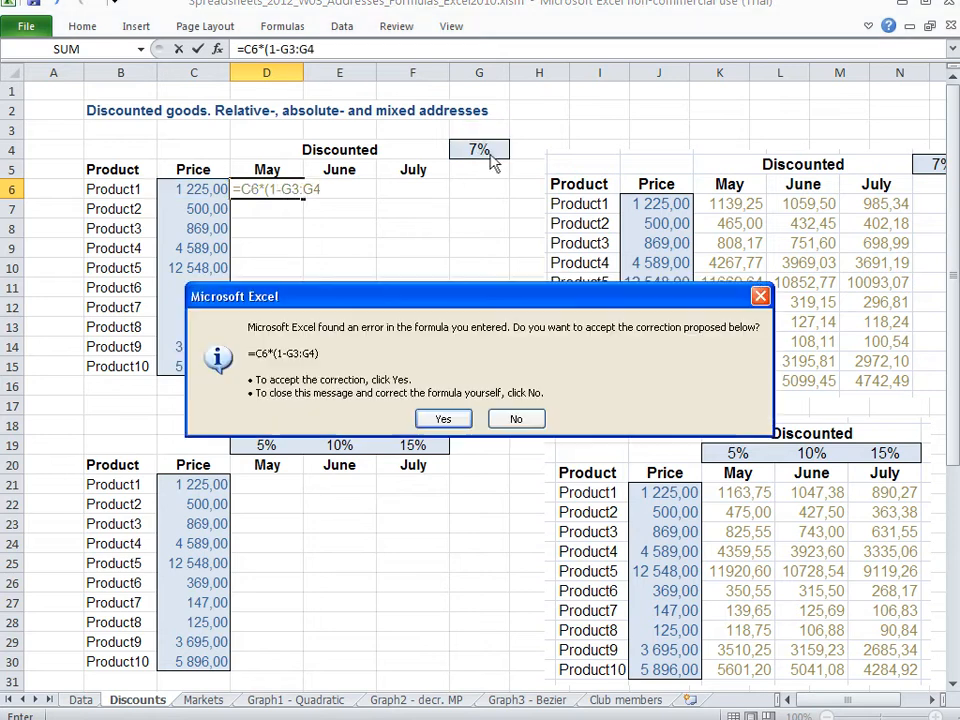
key("n")
key("Return")
left_click(478, 150)
key("BackSpace")
key("BackSpace")
key("BackSpace")
key("Return")
key("Return")
key("Up")
key("F2")
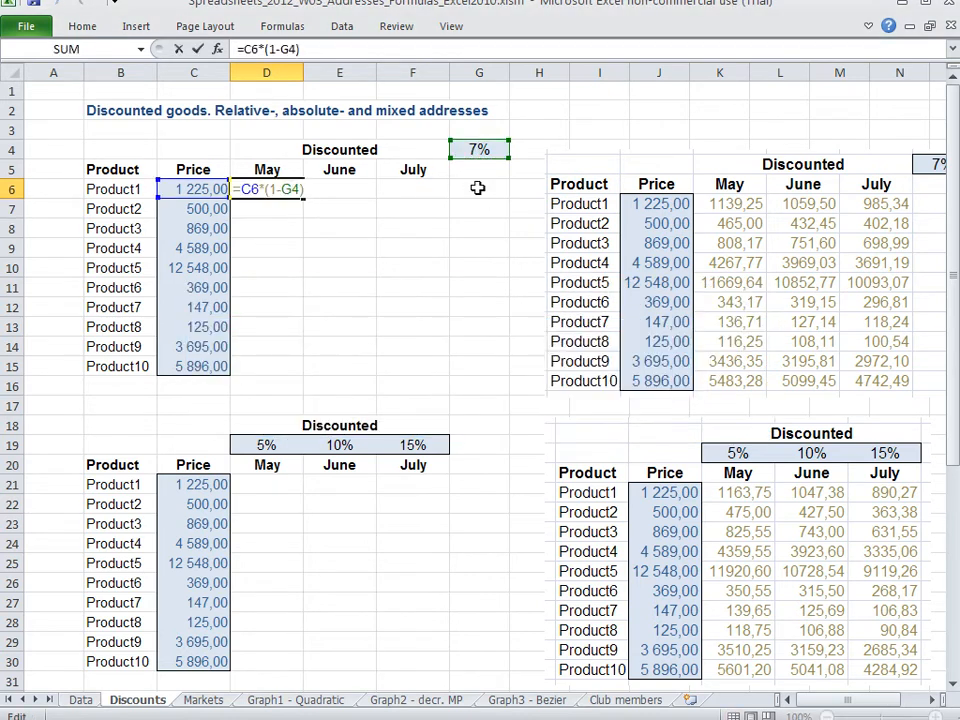
key("Return")
key("Up")
key("F2")
key("ctrl+Return")
Make the discount rate reference in D6 absolute so the formula is =C6*(1-$G$4).
left_click_drag(279, 189, 268, 368)
left_click_drag(270, 189, 392, 189)
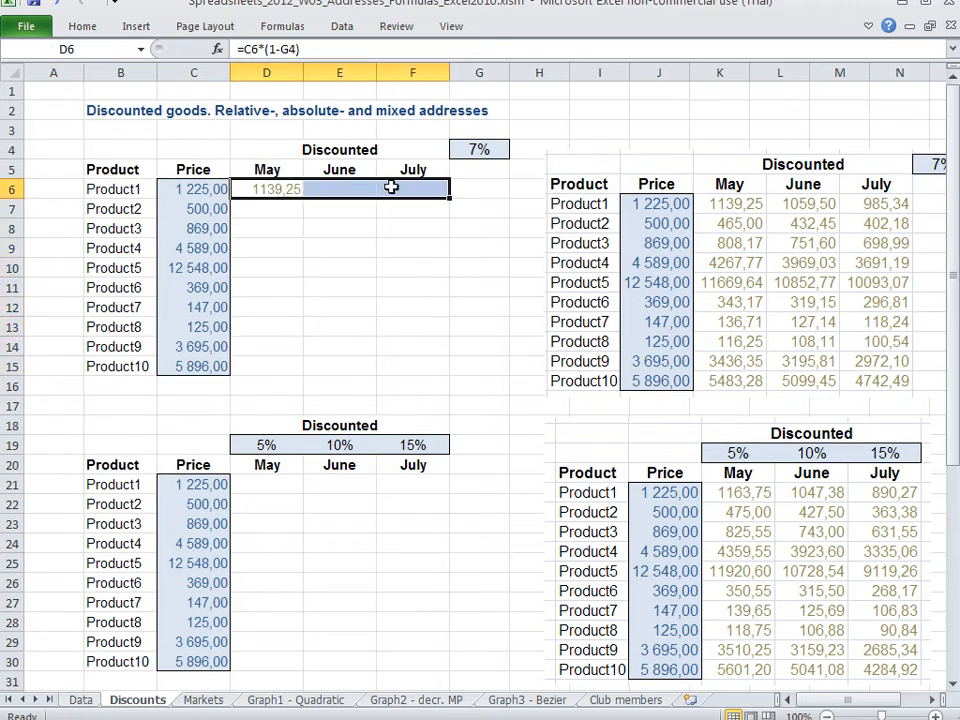
left_click(262, 187)
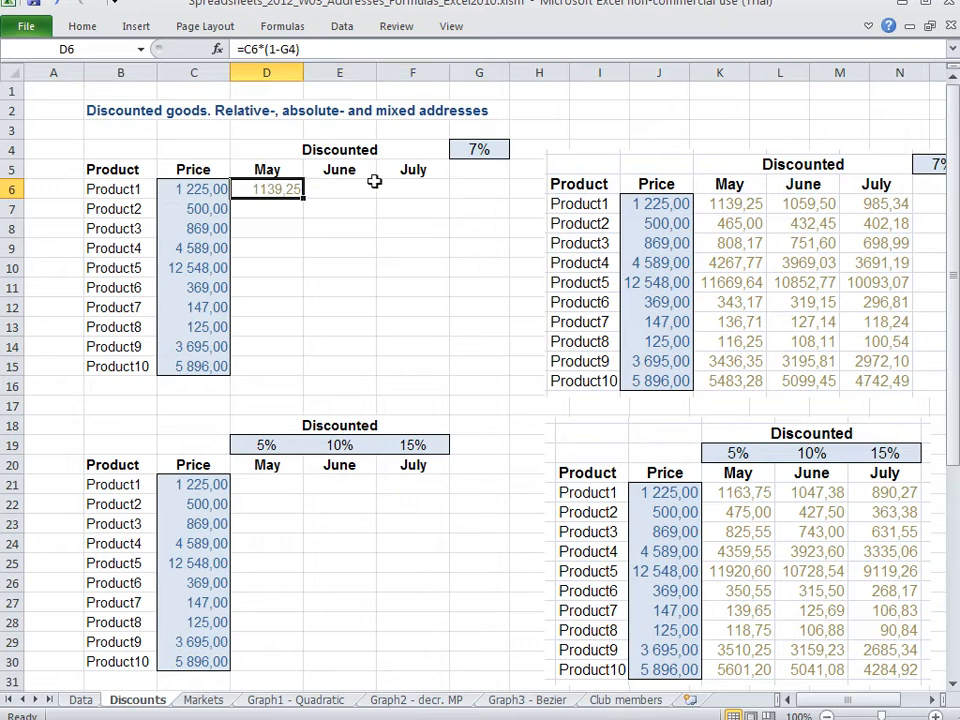
left_click(482, 148)
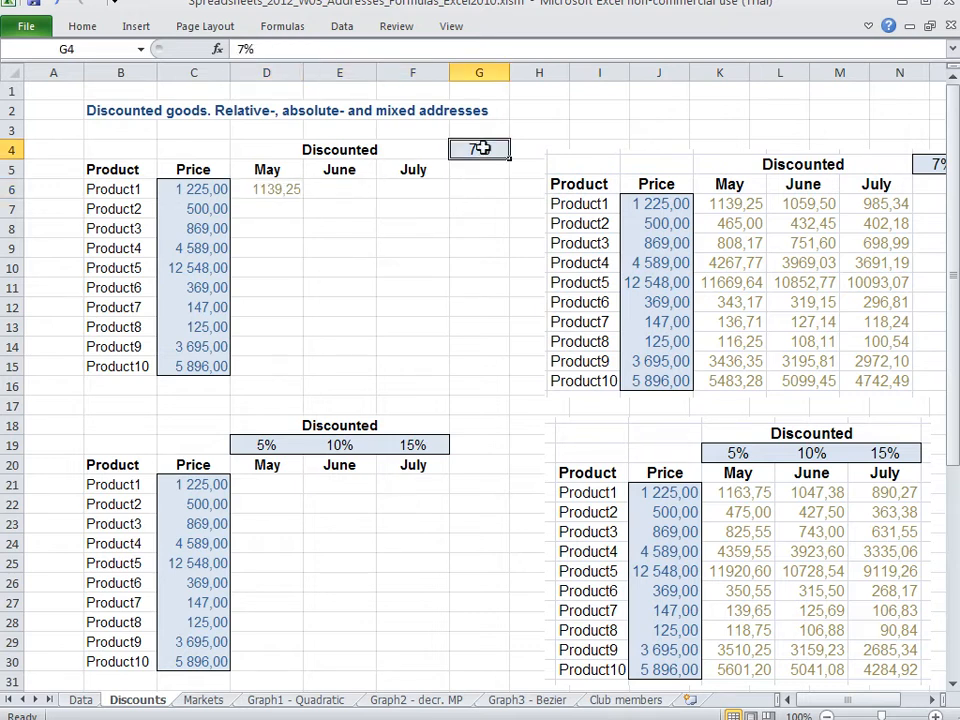
double_click(278, 188)
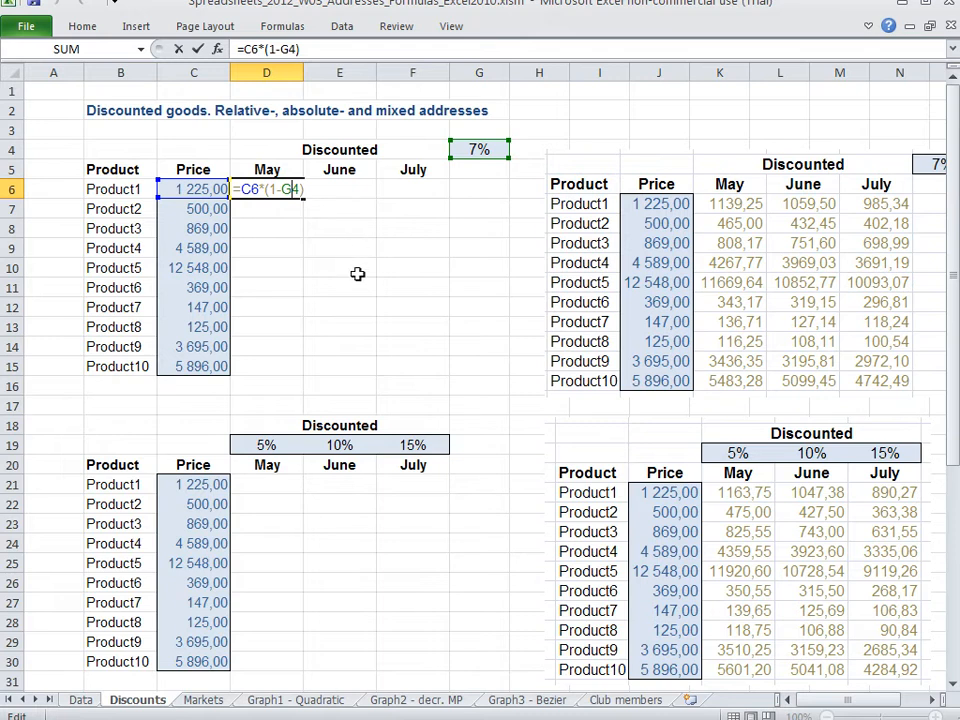
key("F4")
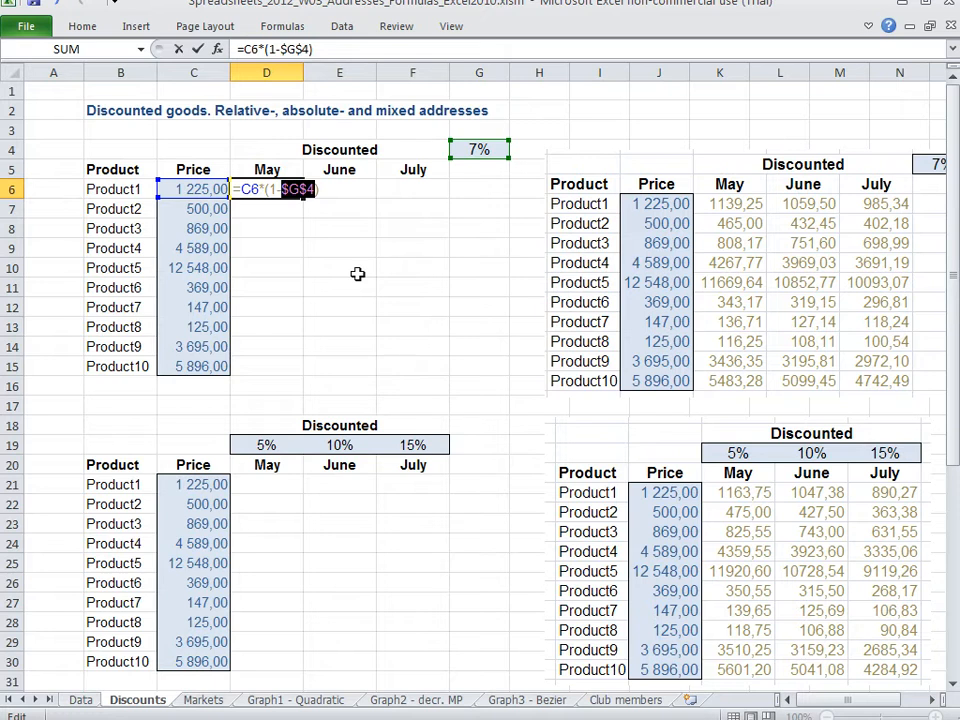
key("Return")
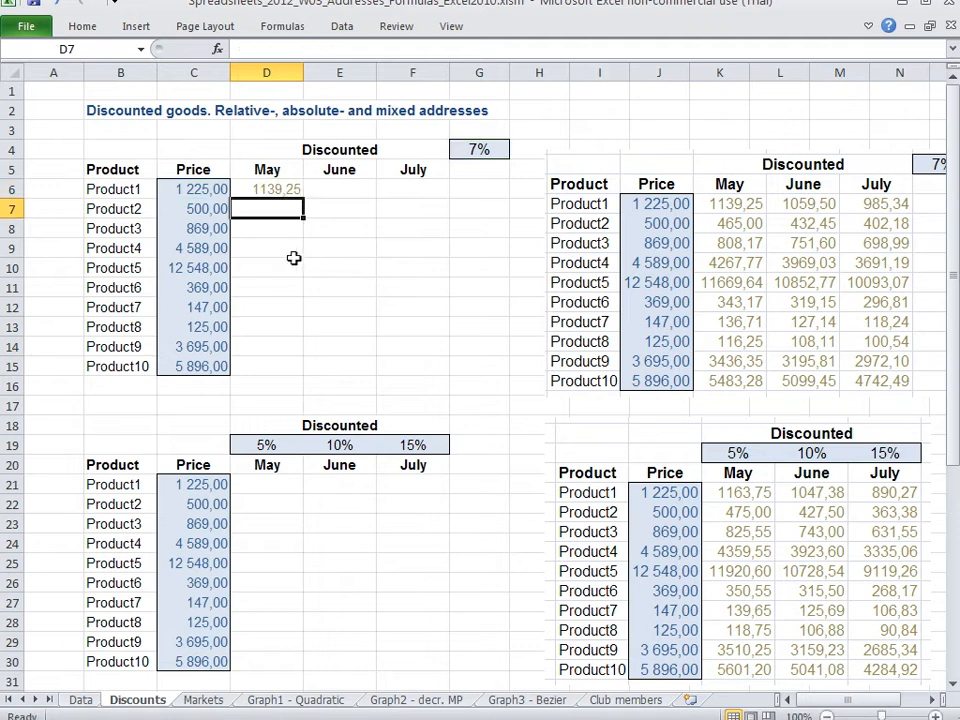
Examine the cell references in D6's formula and the May range D6:D15 it should cover.
double_click(265, 190)
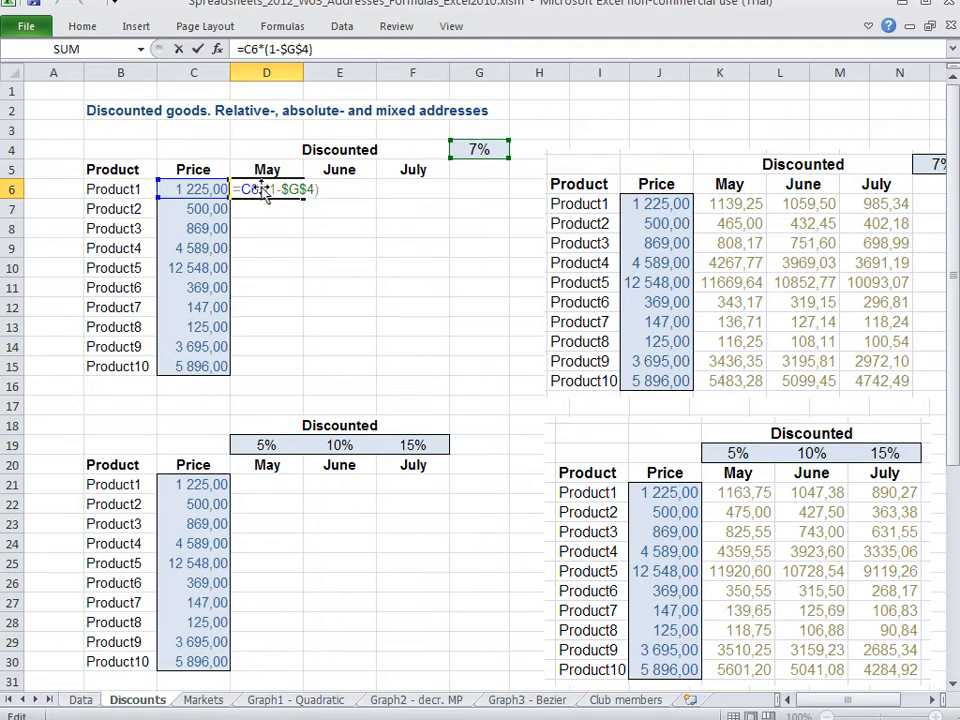
key("Escape")
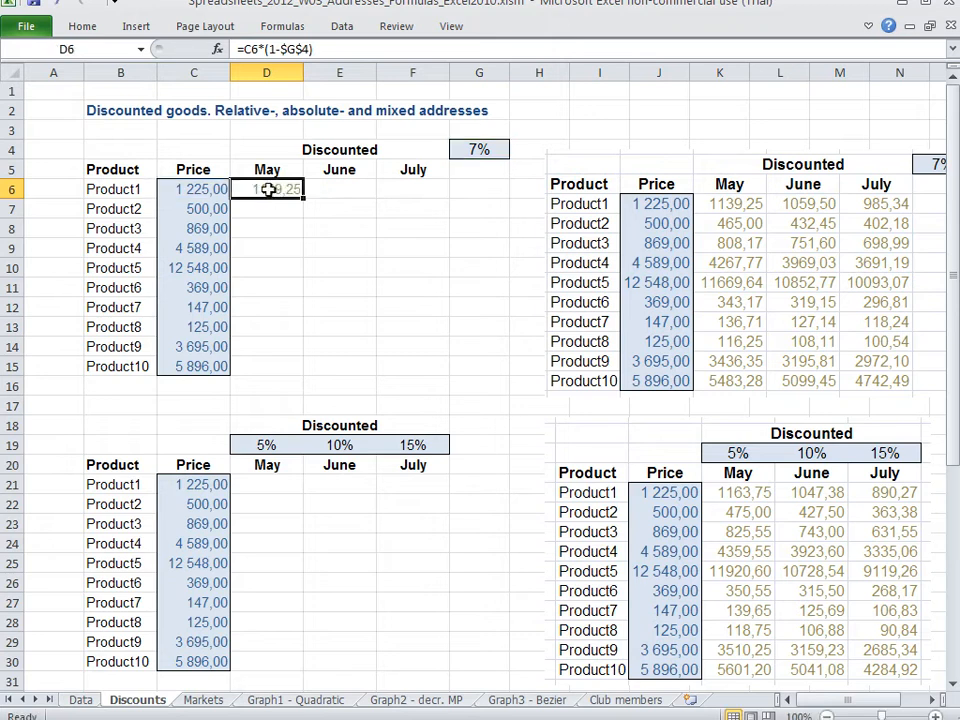
left_click_drag(268, 190, 257, 362)
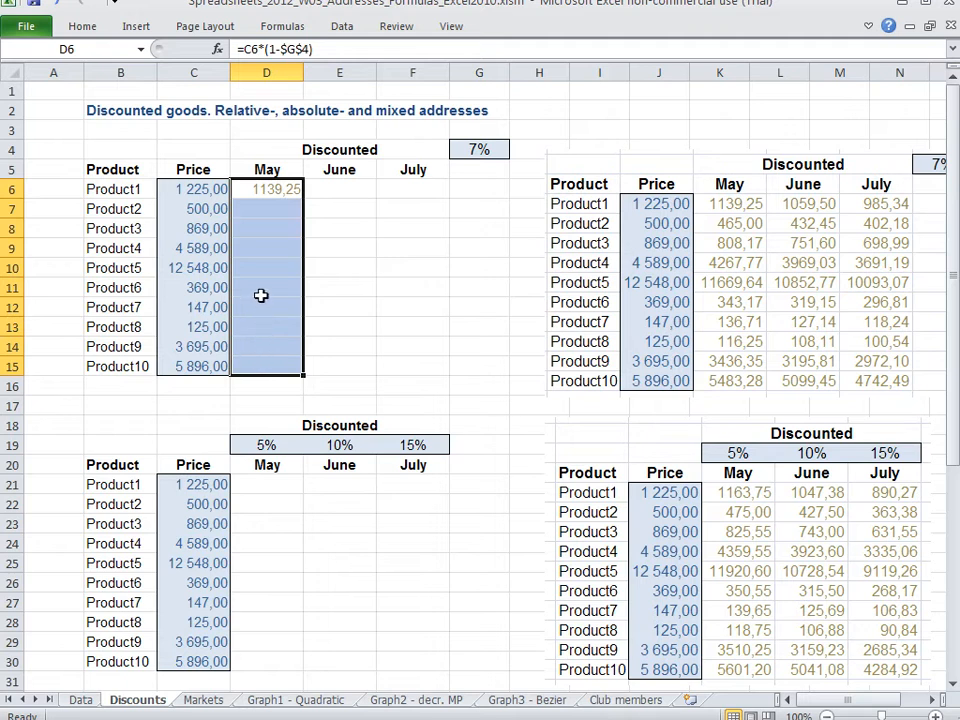
double_click(262, 192)
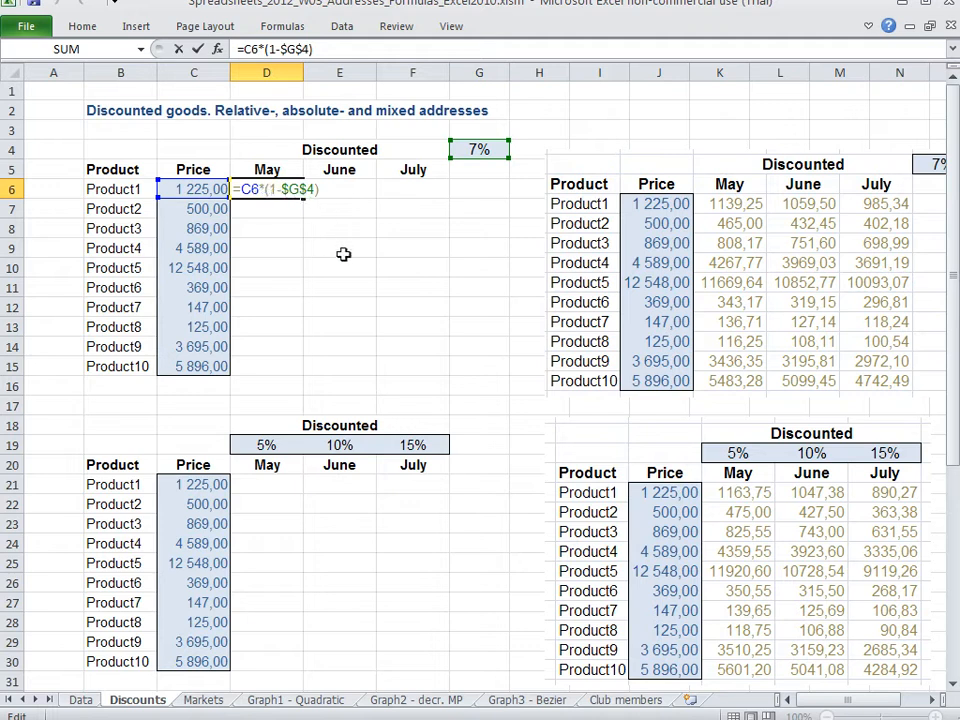
key("Return")
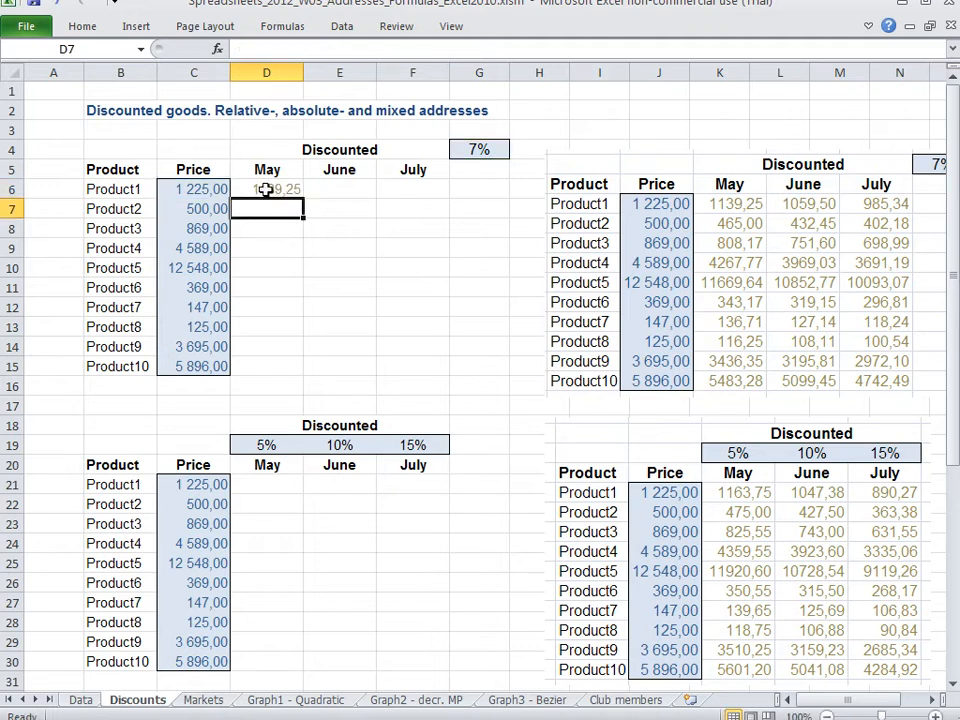
double_click(265, 189)
key("Return")
Examine how D6's price and discount references would carry across to the June and July cells E6 and F6.
left_click_drag(260, 189, 383, 188)
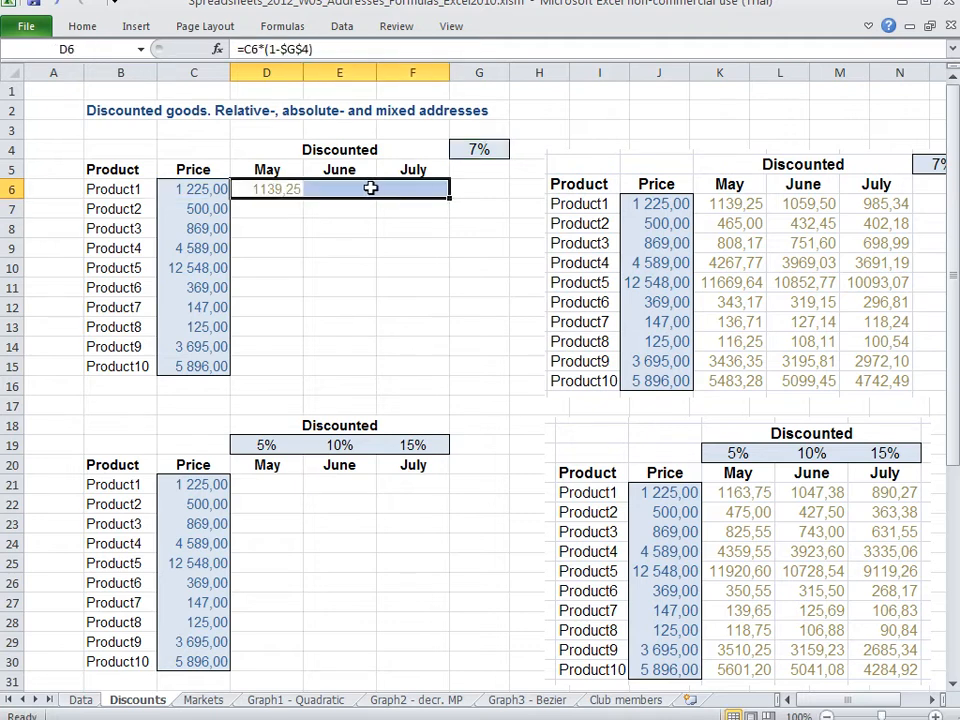
double_click(334, 188)
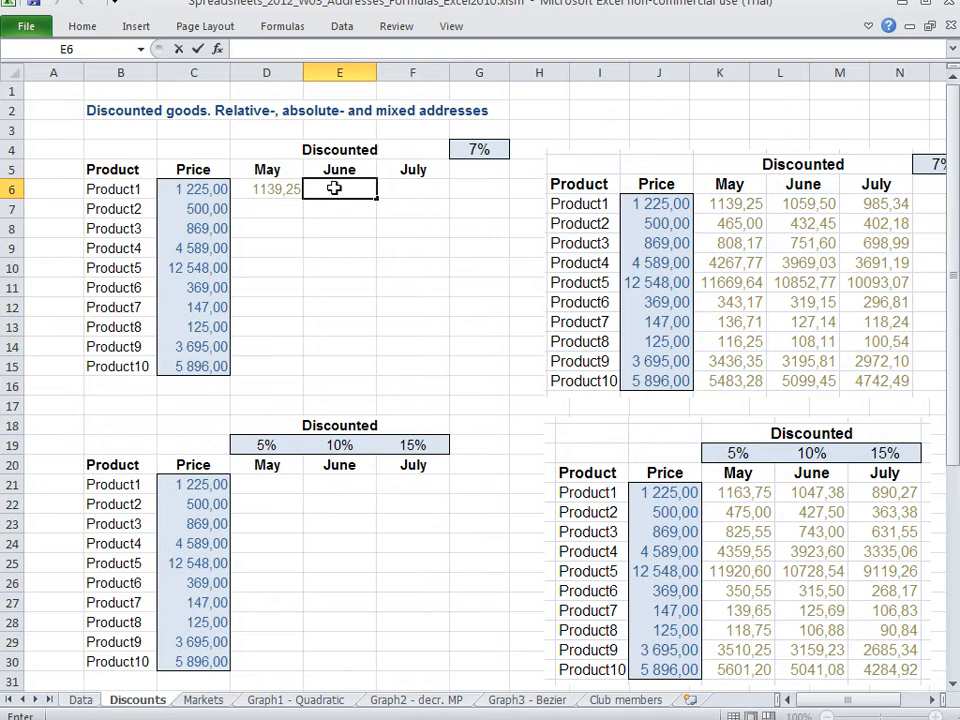
left_click(270, 189)
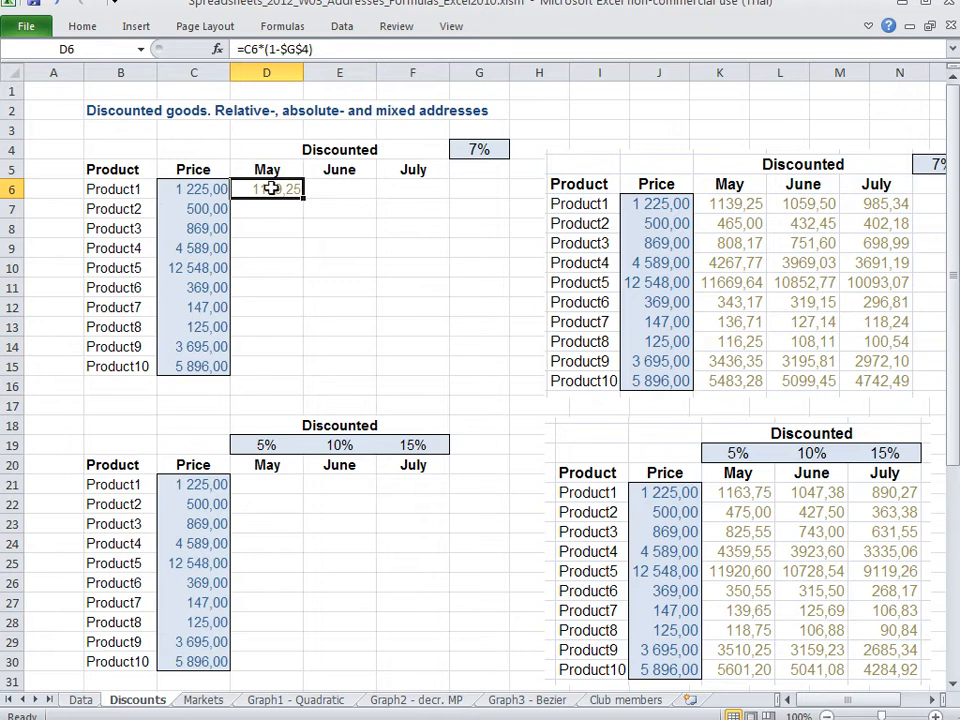
double_click(274, 188)
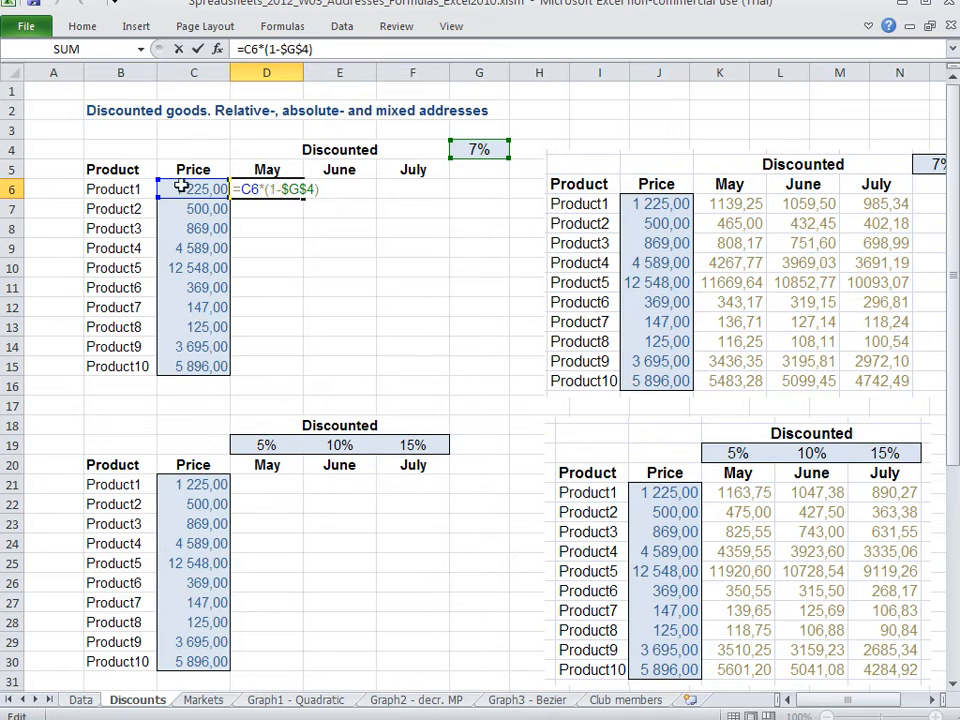
key("Return")
left_click(336, 187)
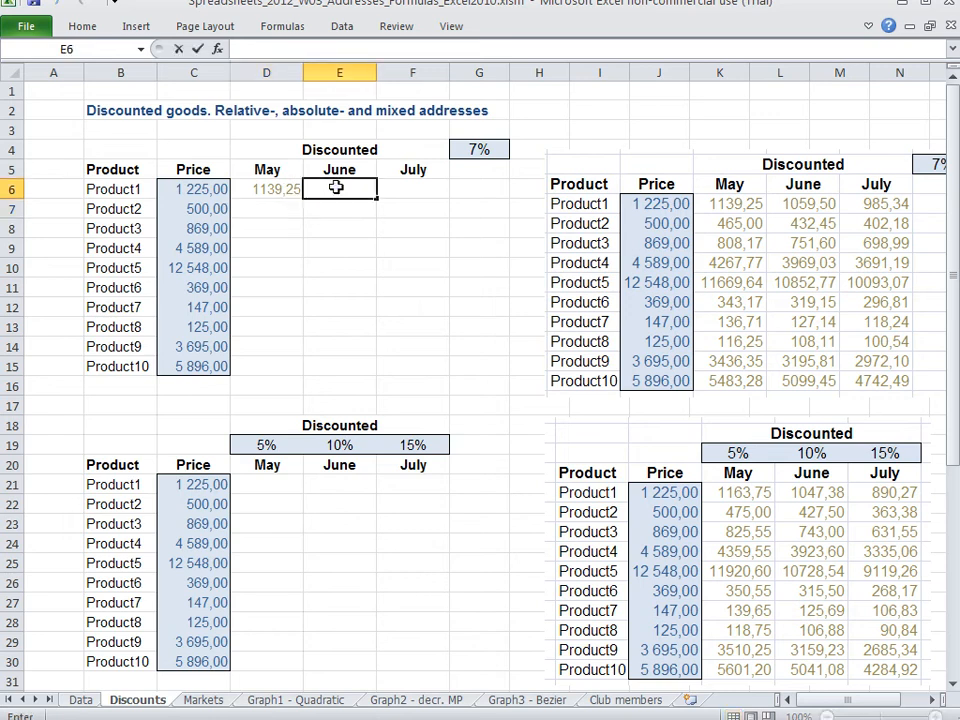
double_click(275, 187)
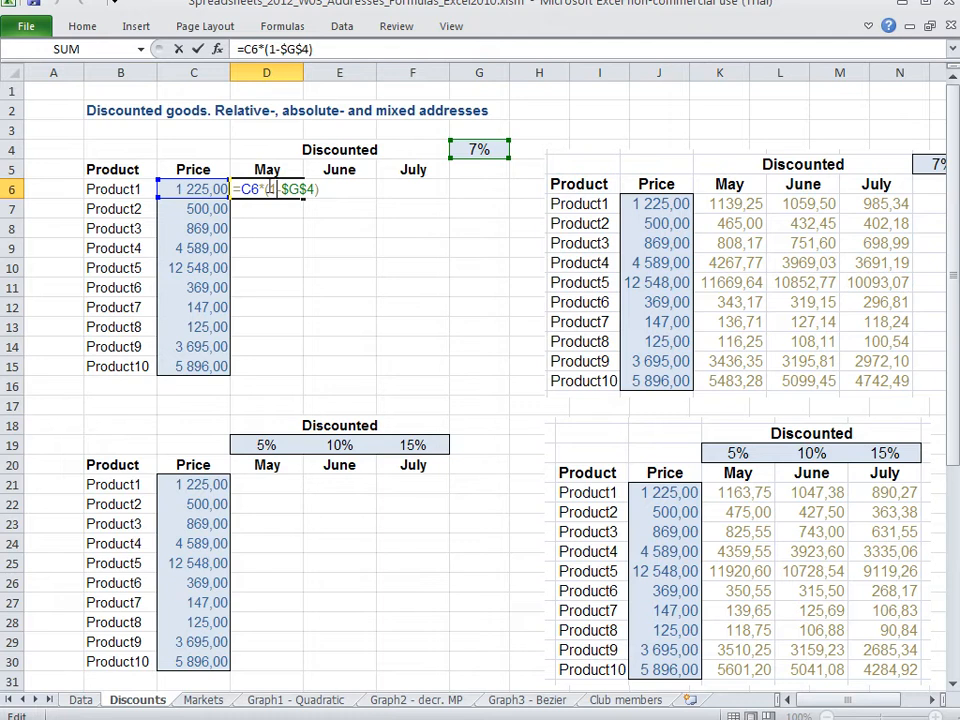
key("Return")
left_click(386, 186)
left_click(334, 187)
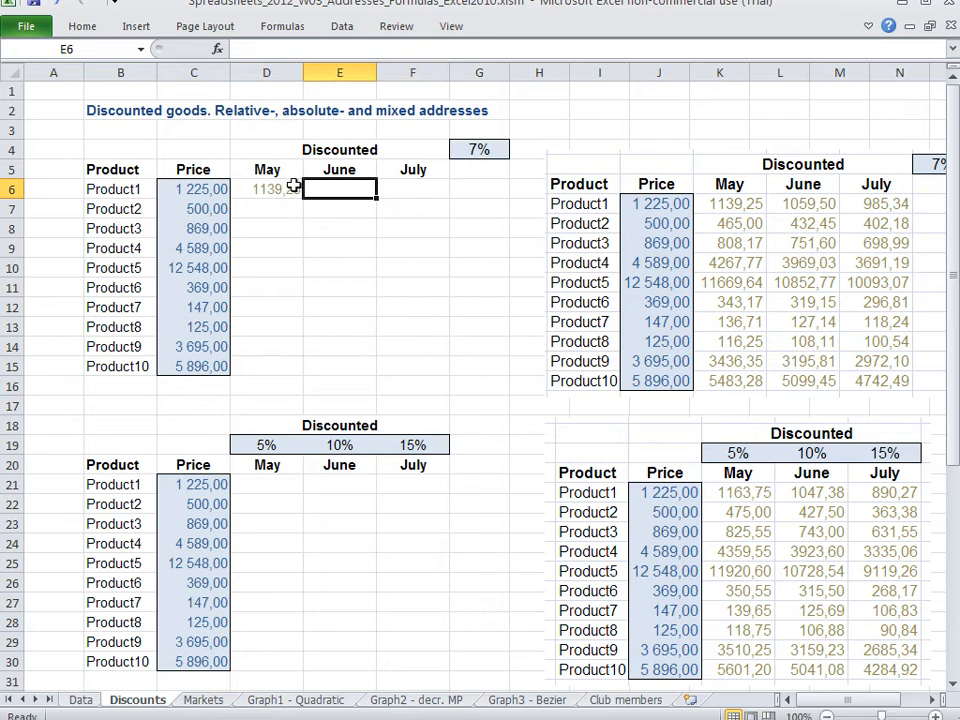
double_click(263, 188)
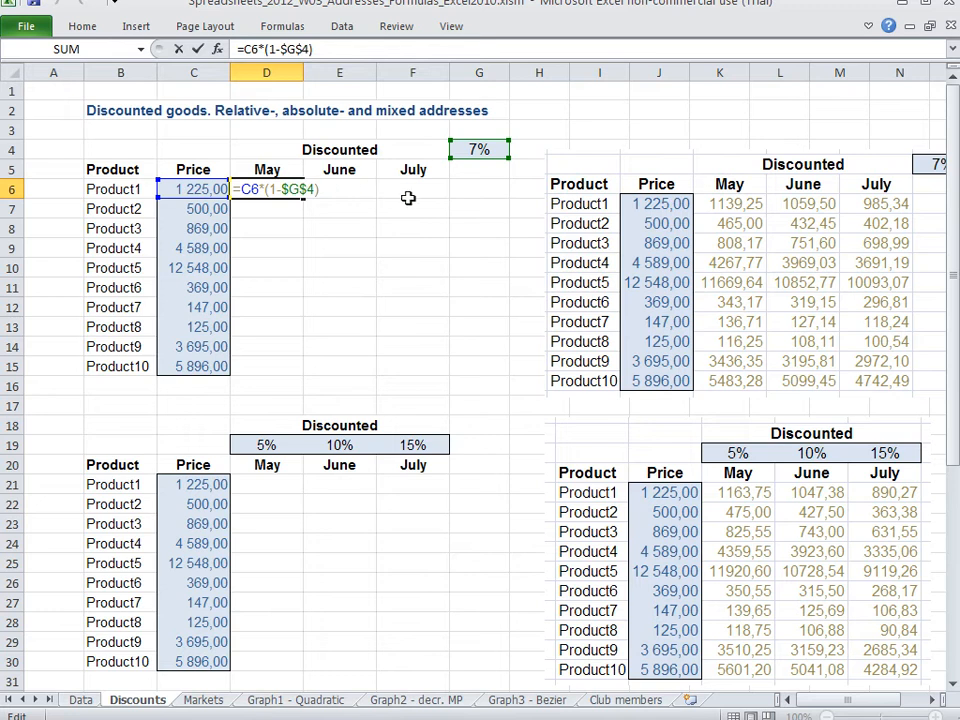
key("Return")
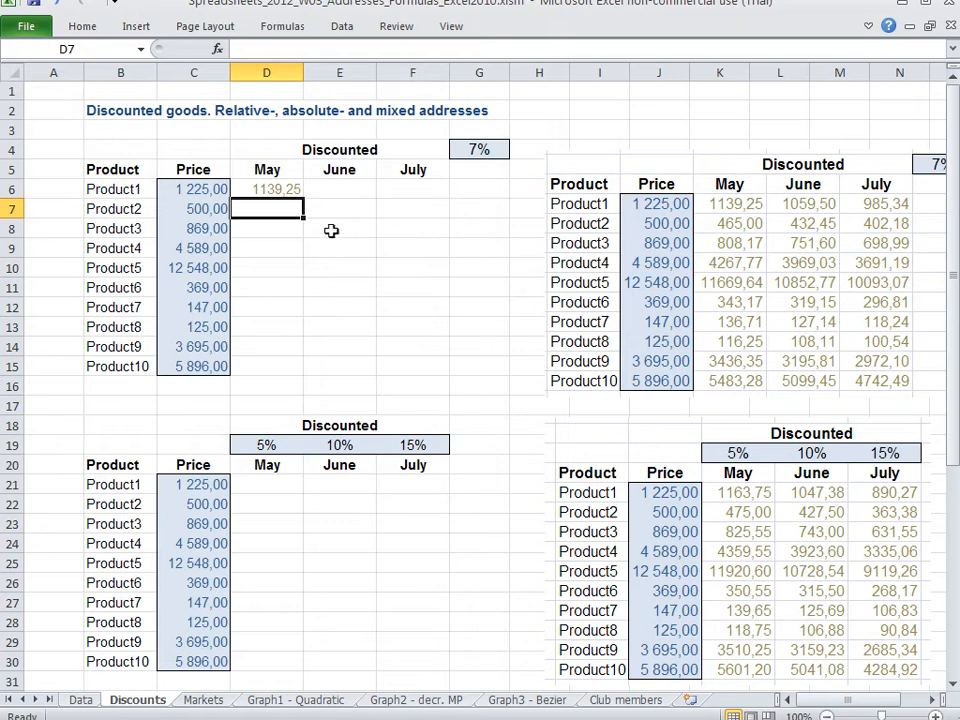
left_click(276, 189)
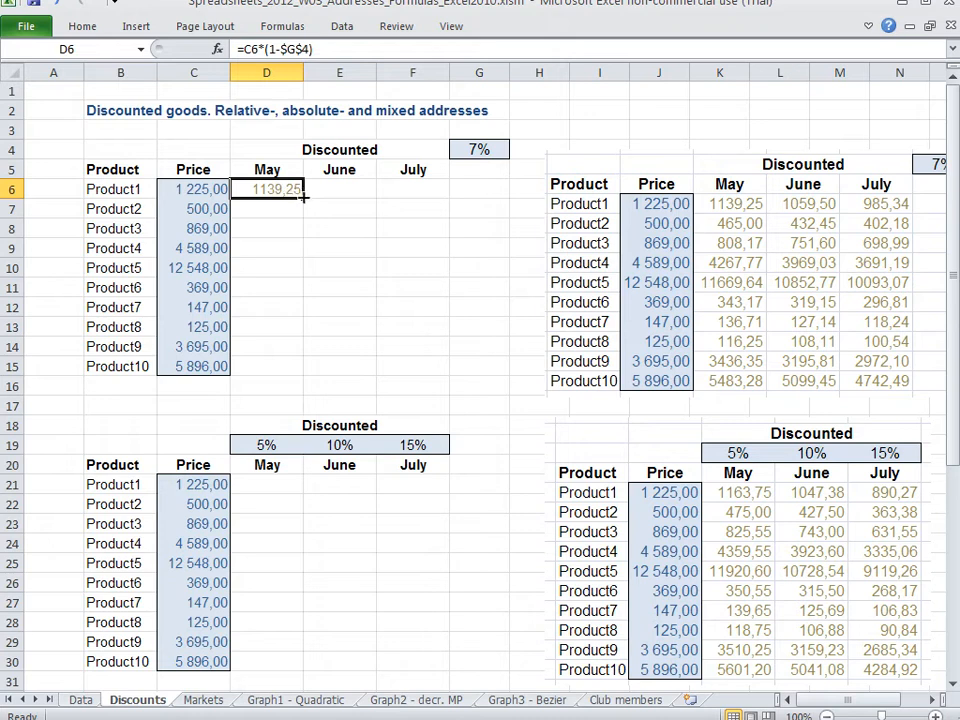
Fill D6's discount formula down to D15 and across through July to cover D6:F15.
left_click_drag(304, 198, 293, 367)
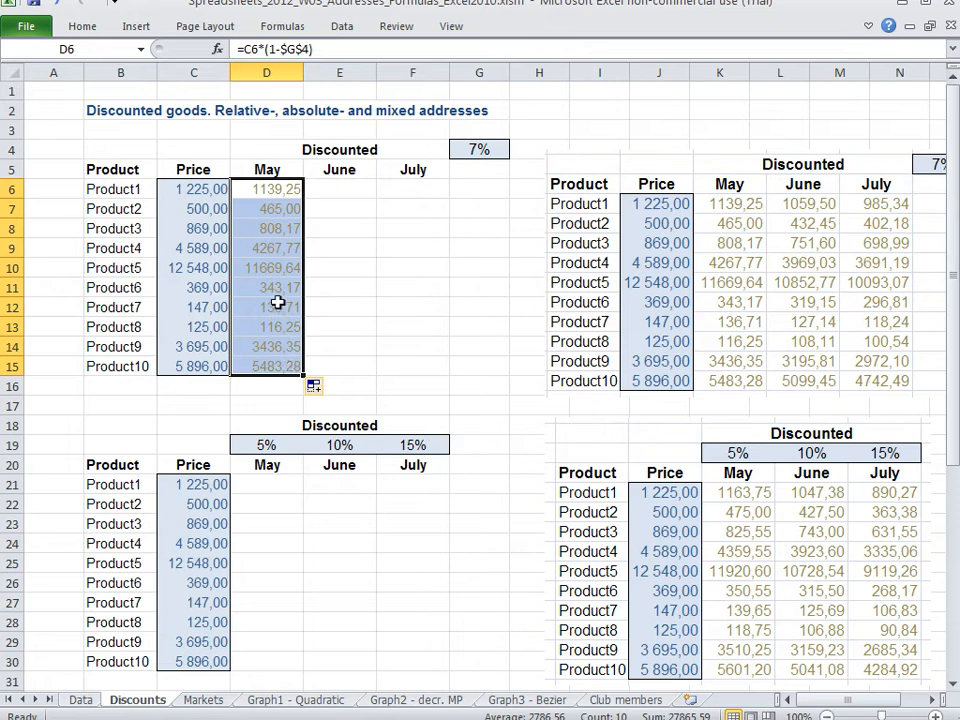
left_click_drag(275, 189, 265, 363)
left_click_drag(303, 374, 443, 376)
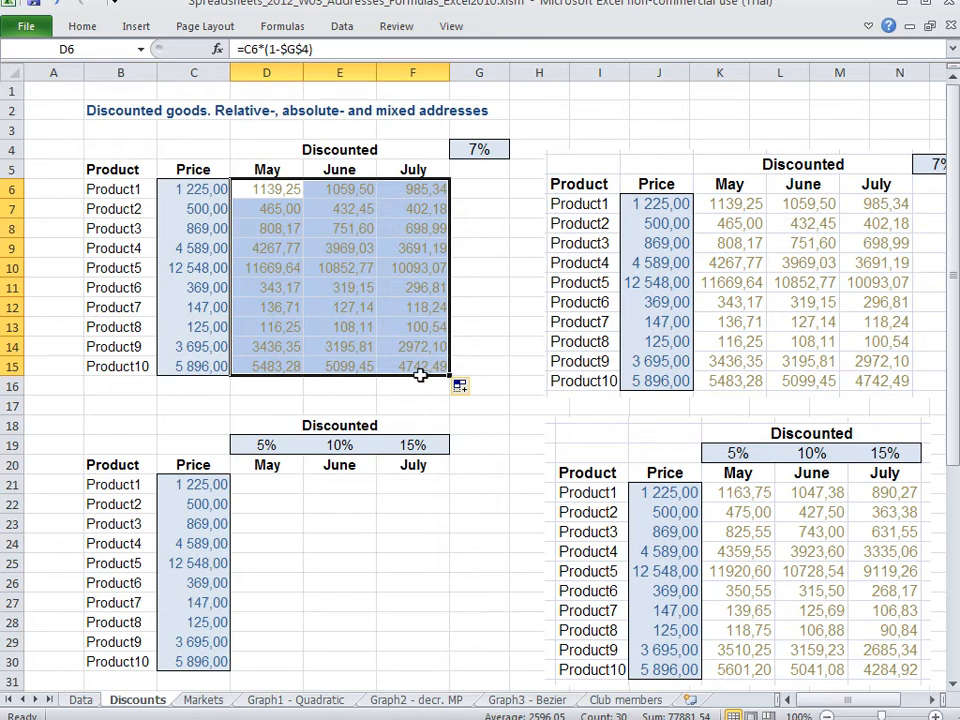
Check the copied formulas for Product2 in D7, E7 and F7, and compare Product10's July price in F15 with the reference picture.
double_click(278, 209)
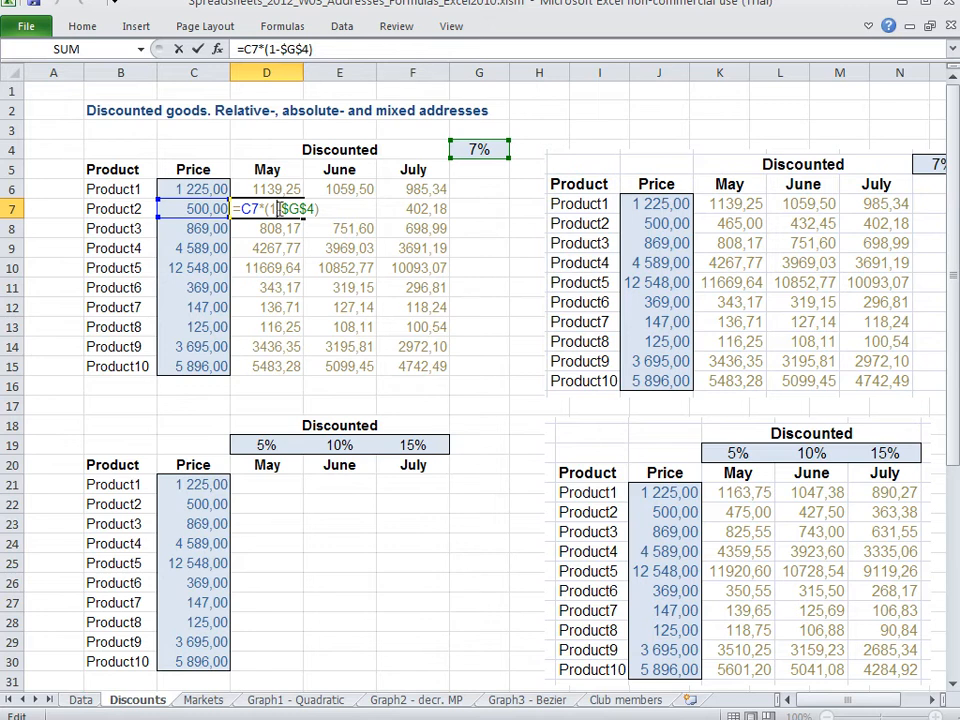
key("Return")
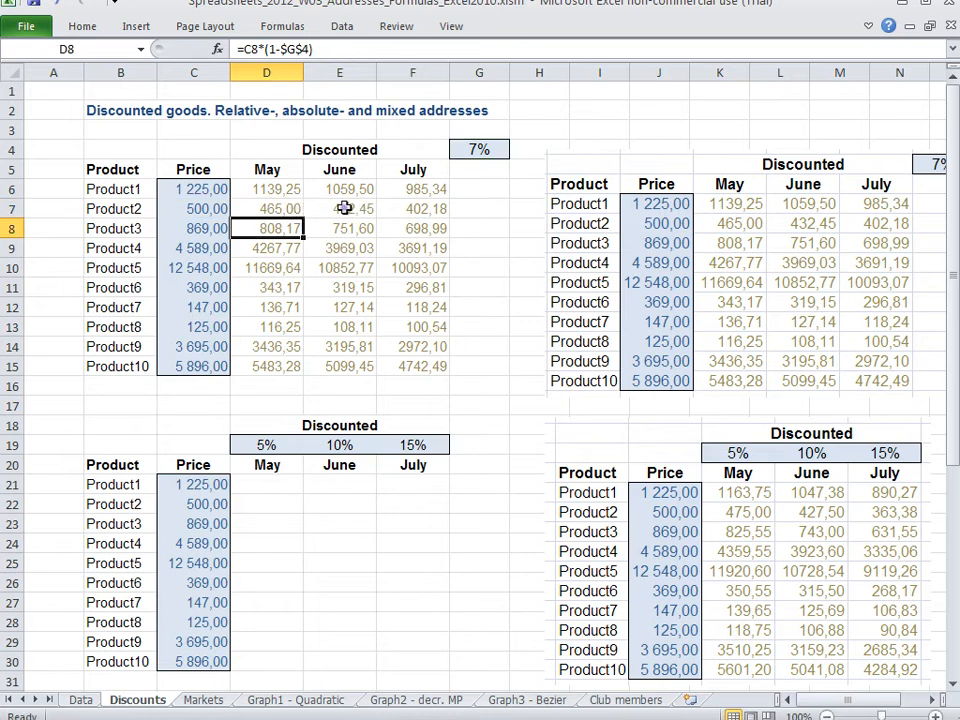
double_click(344, 207)
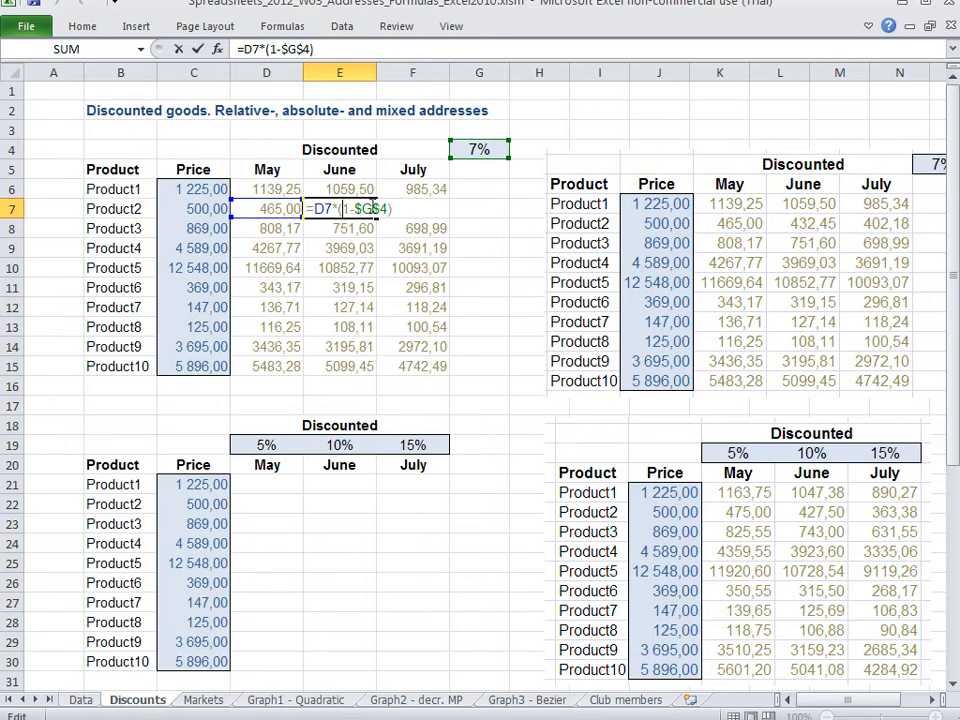
key("Return")
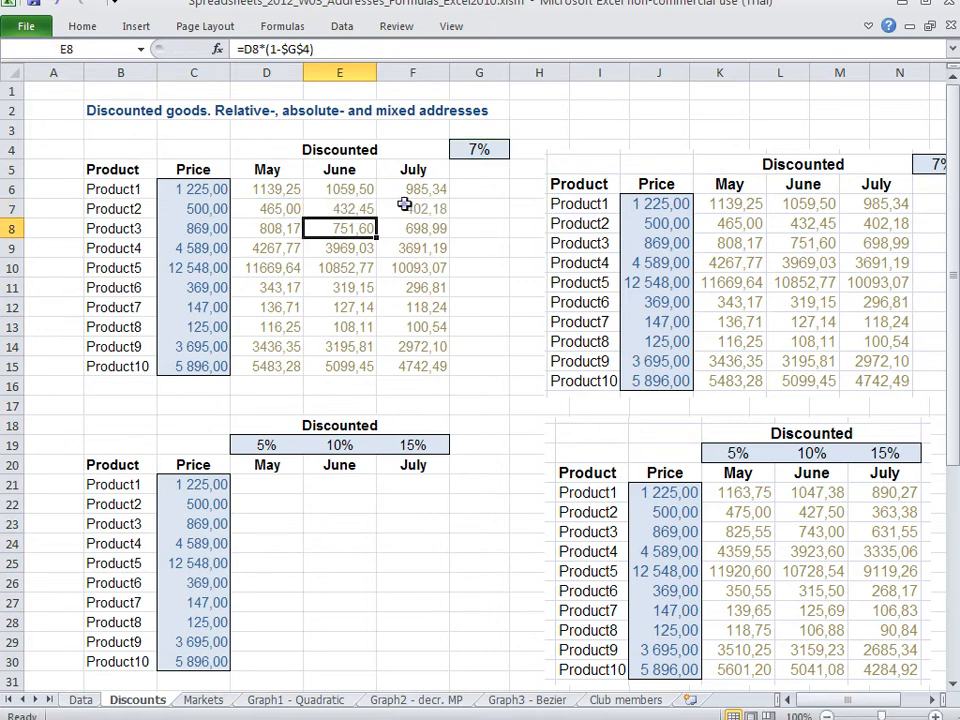
double_click(407, 209)
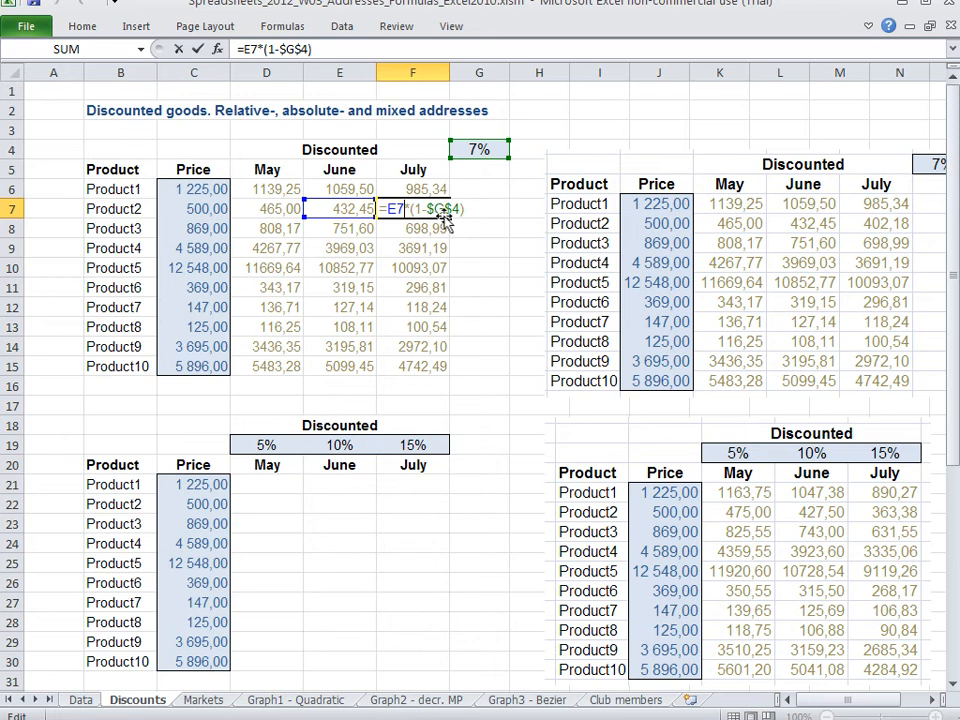
key("Return")
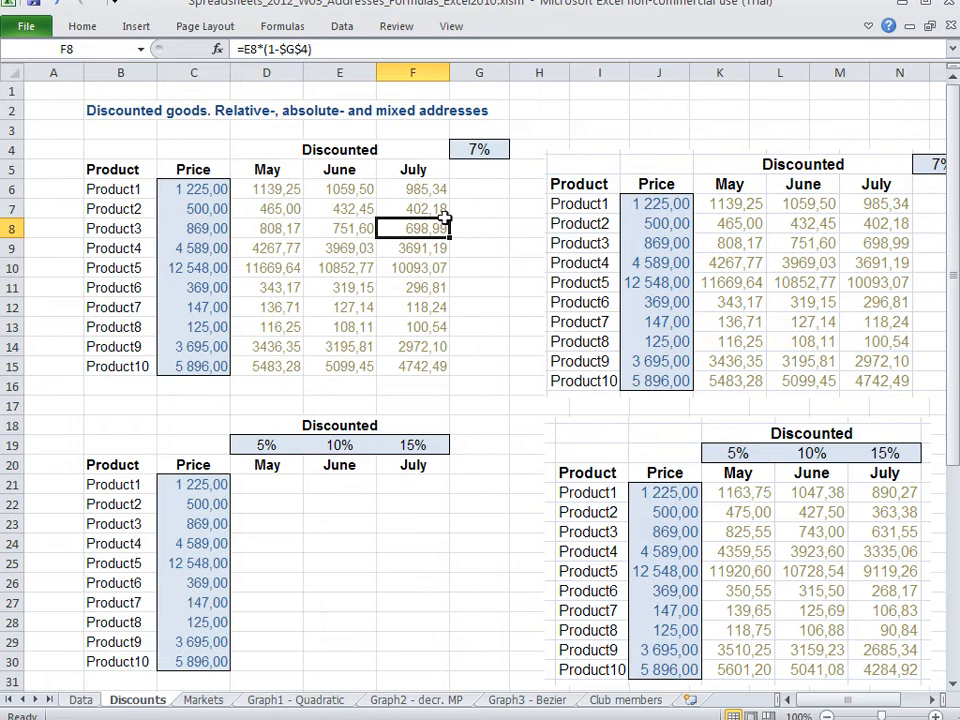
left_click(414, 367)
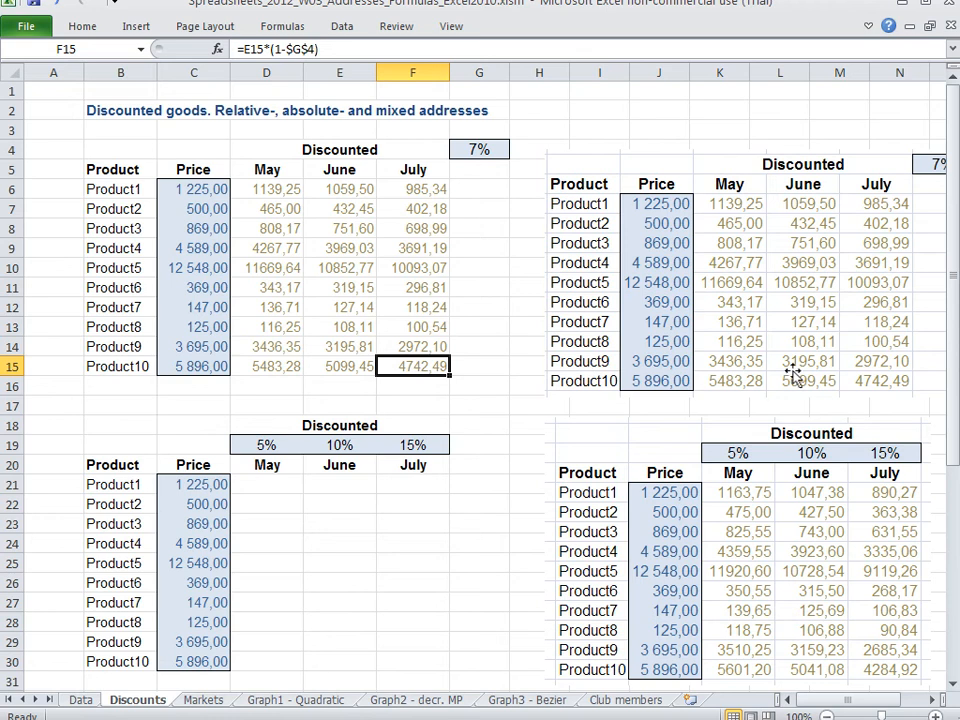
left_click(888, 387)
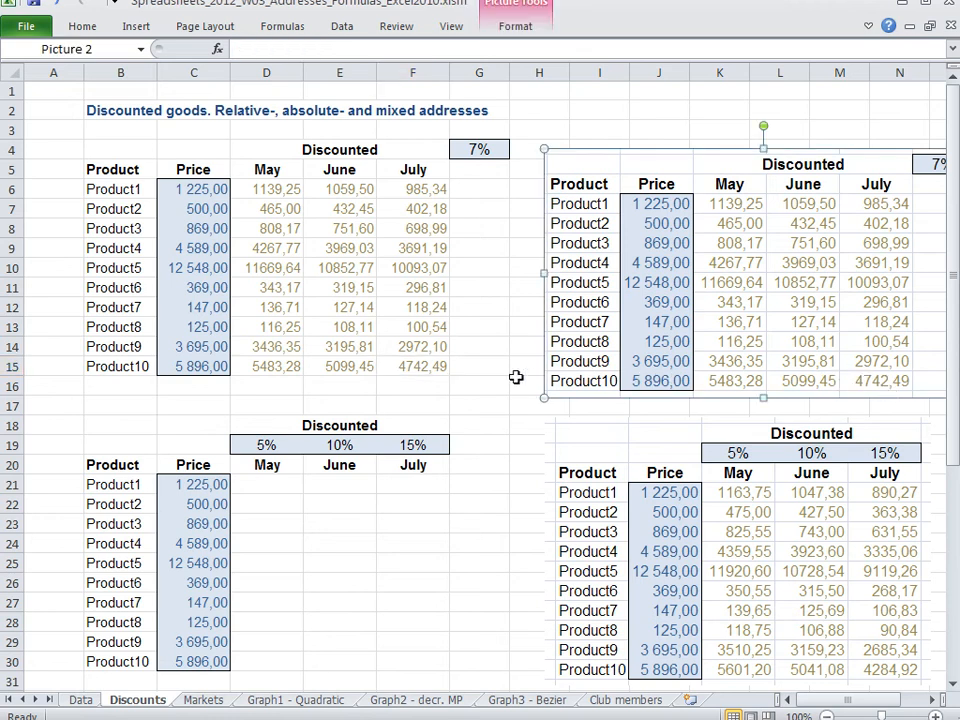
left_click(421, 367)
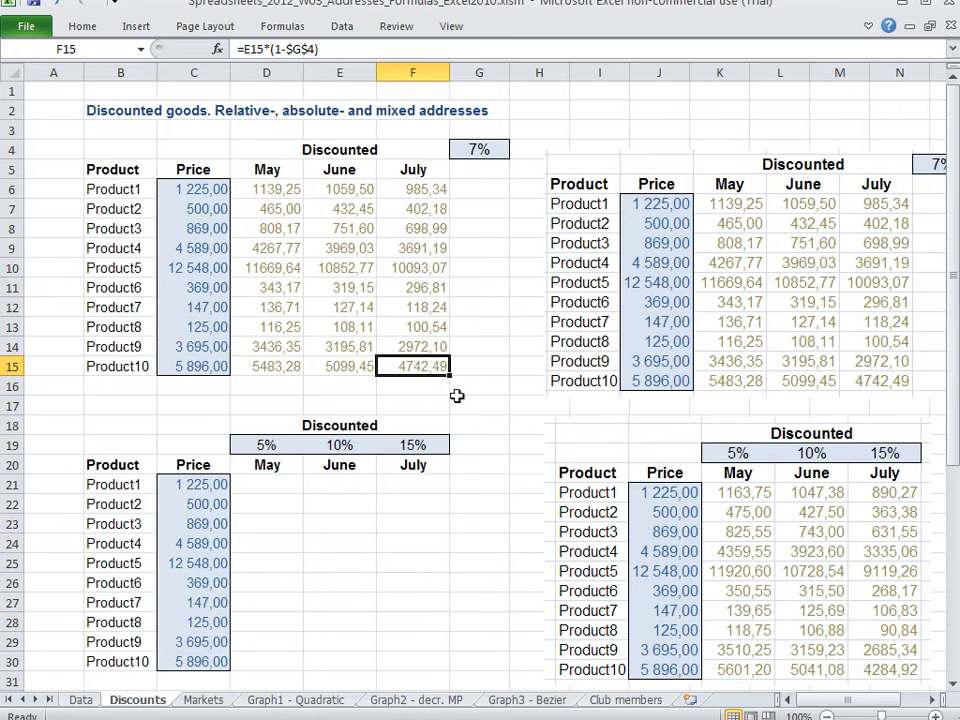
Examine the second table's prices in C21:C30 and monthly discount rates in D19:F19, and how they relate to D21, E21 and F21.
scroll(466, 461, "down", 3)
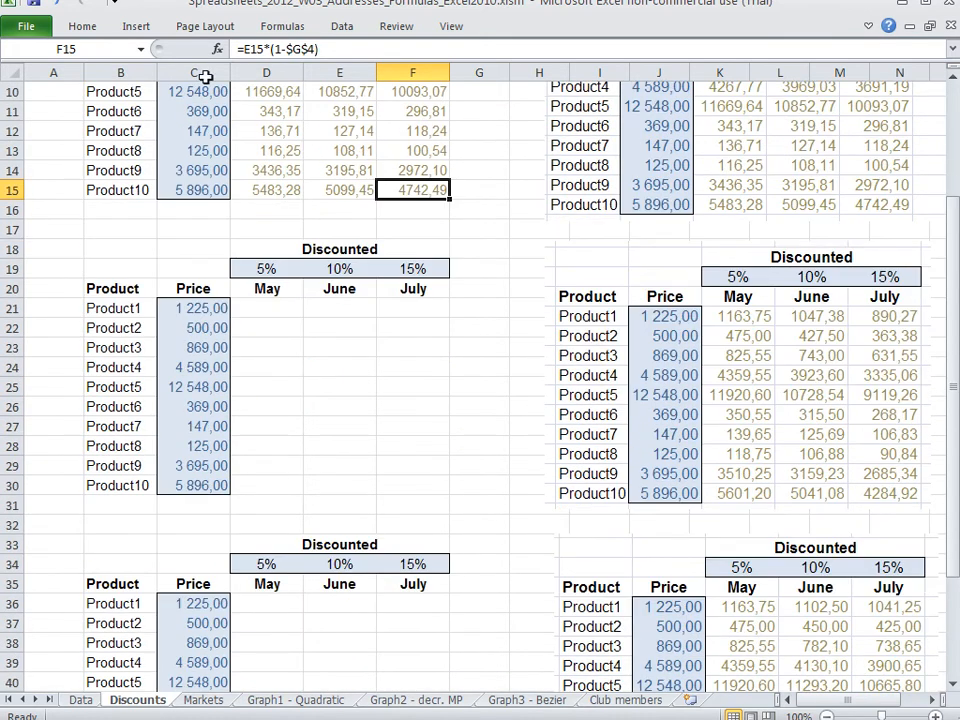
left_click(274, 313)
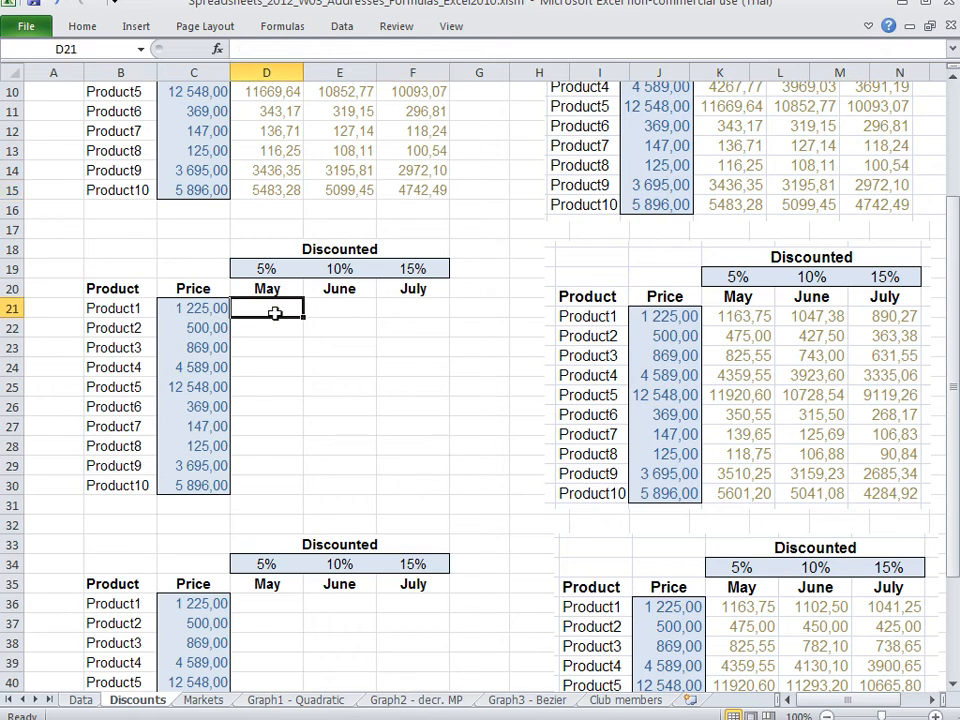
left_click_drag(203, 308, 186, 485)
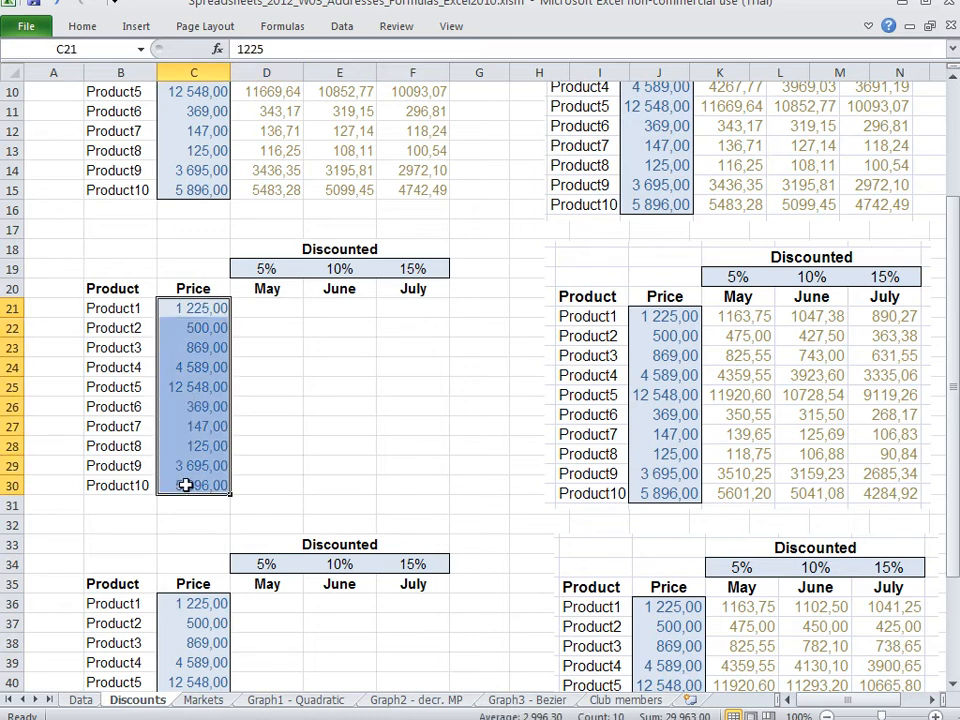
left_click_drag(262, 270, 410, 268)
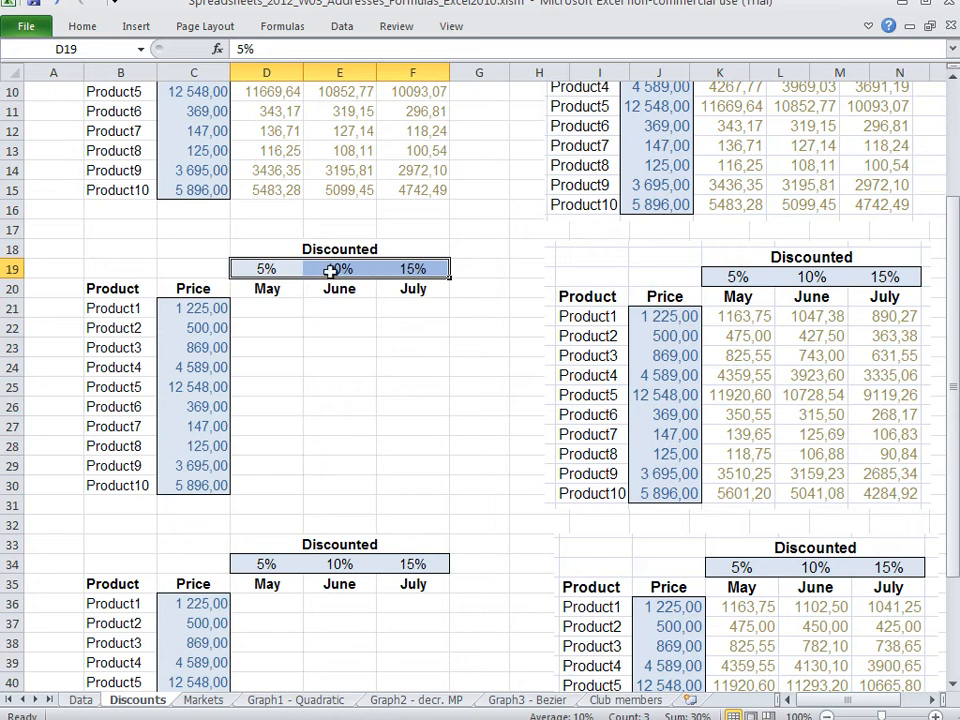
left_click(266, 309)
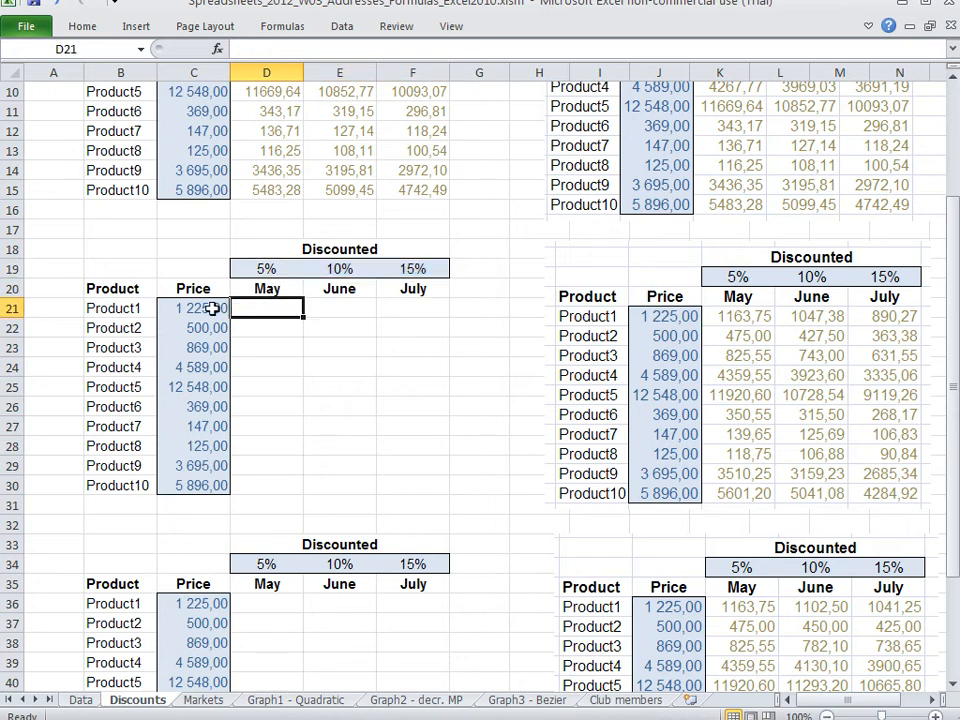
left_click(206, 310)
left_click(271, 311)
left_click(340, 307)
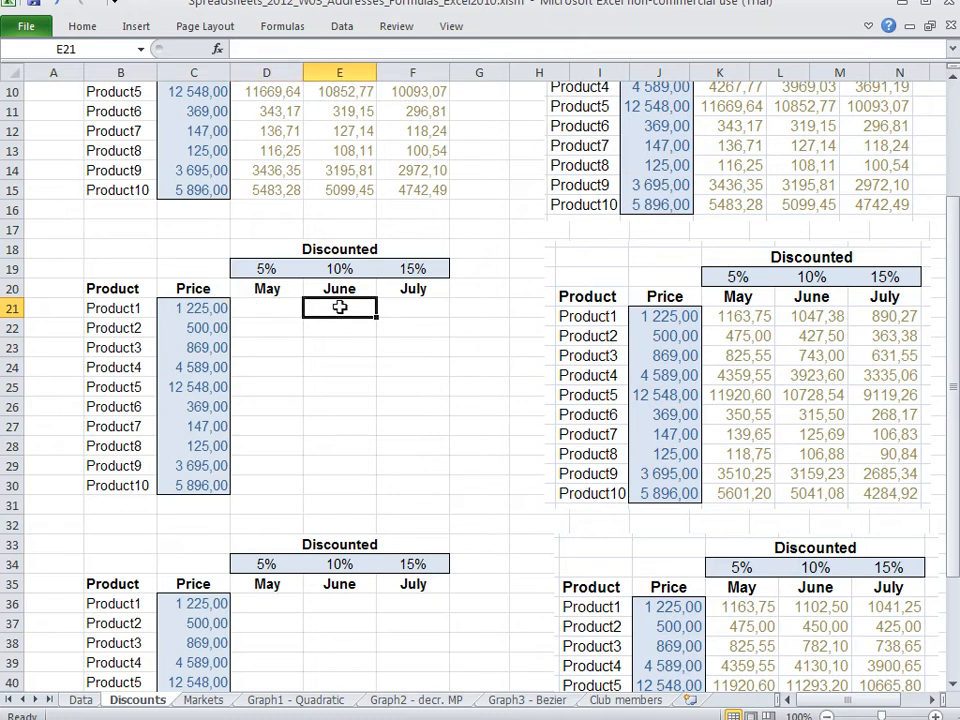
left_click(278, 308)
left_click(323, 307)
left_click(410, 311)
left_click(407, 268)
left_click(407, 311)
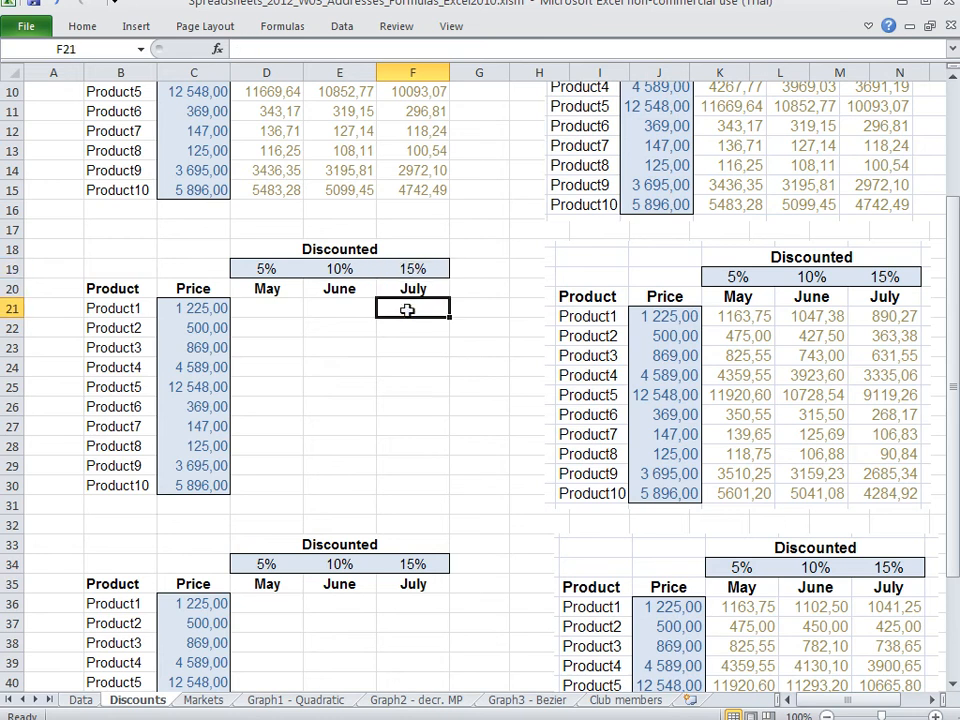
Trace which preceding price cell each of Product1's May, June and July prices in D21:F21 should be based on.
left_click(281, 308)
left_click(210, 308)
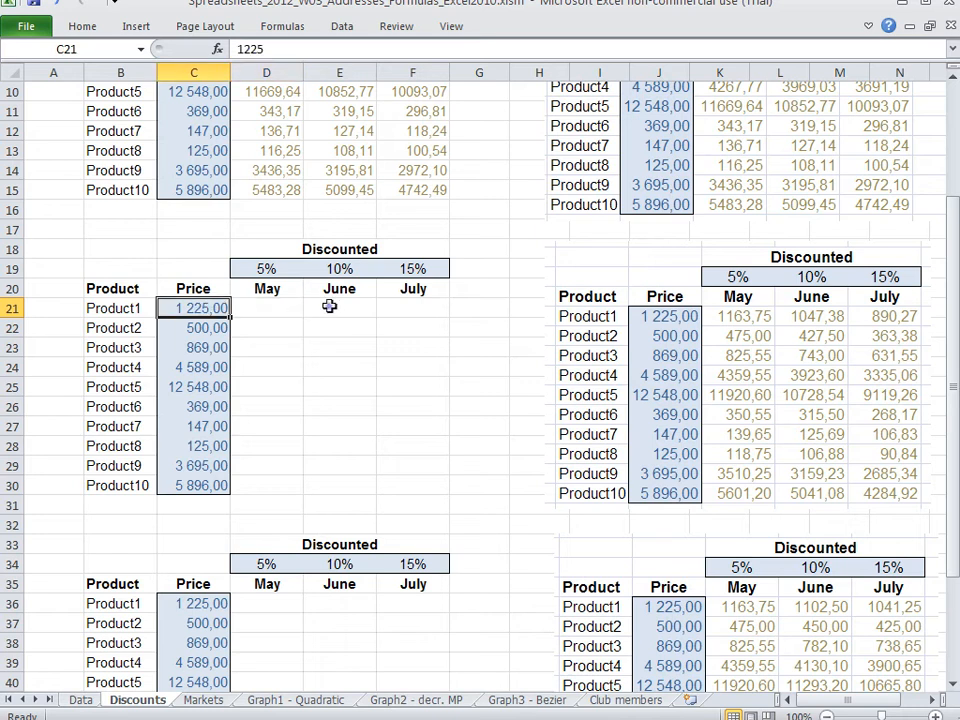
left_click(329, 306)
left_click(278, 305)
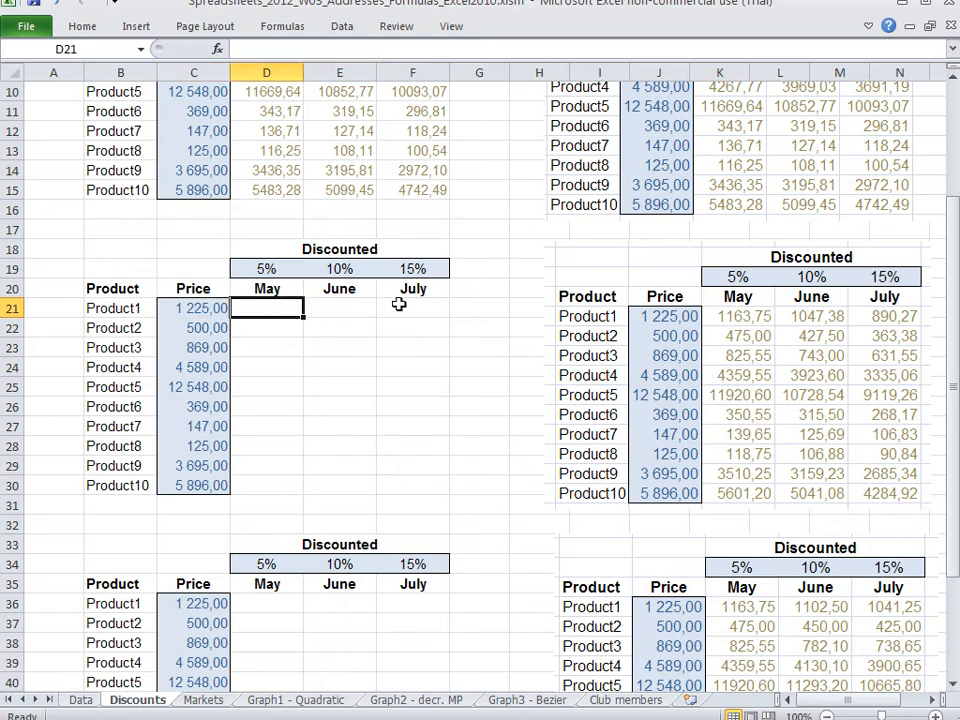
left_click(419, 304)
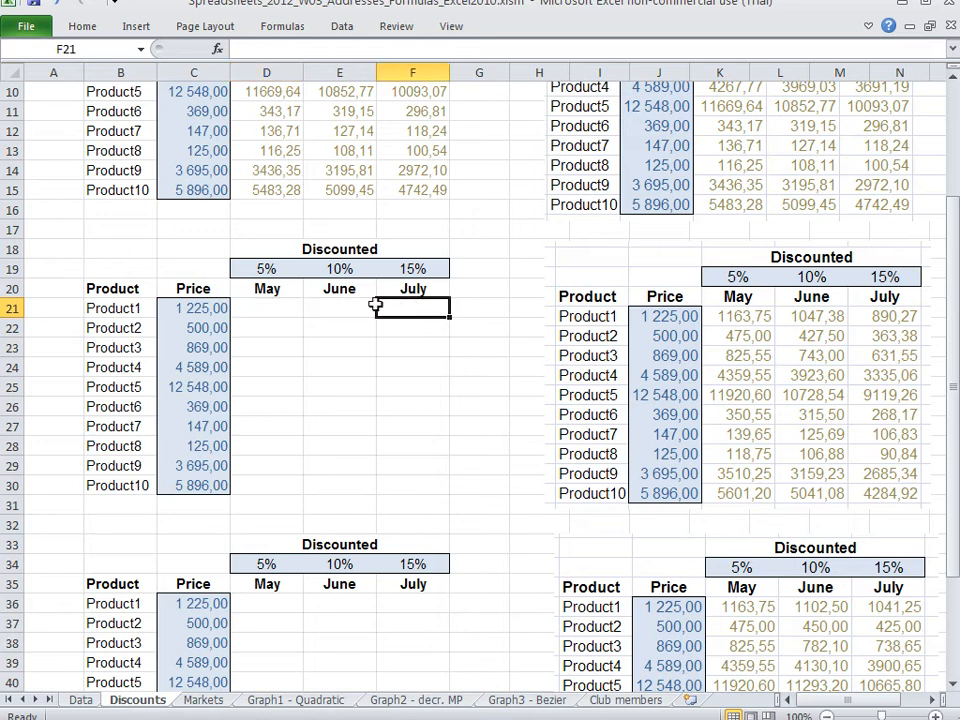
left_click(340, 305)
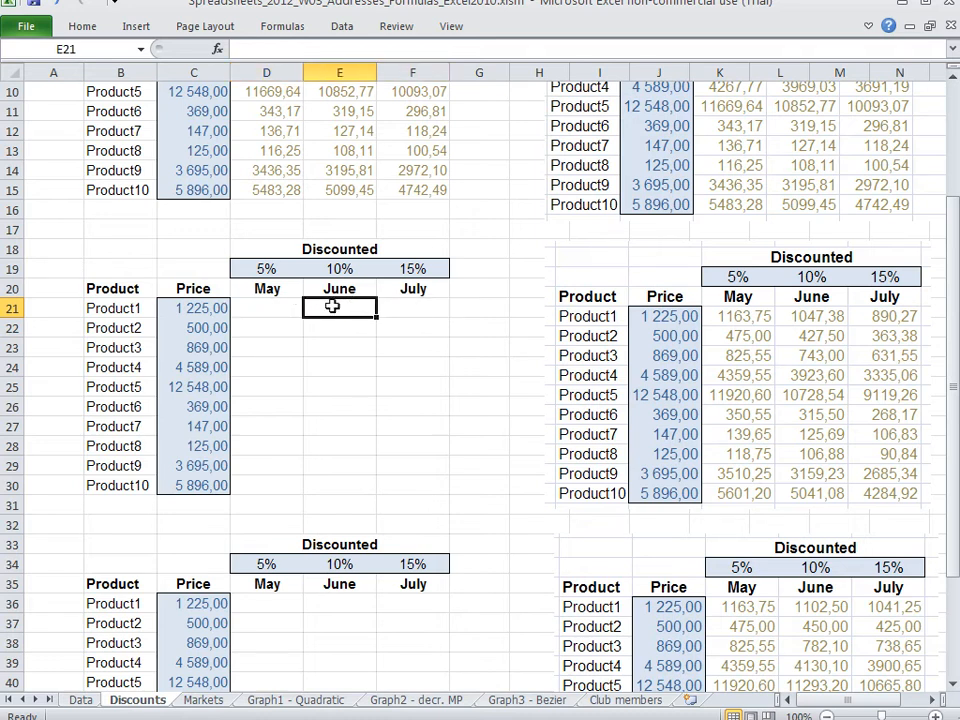
left_click(268, 308)
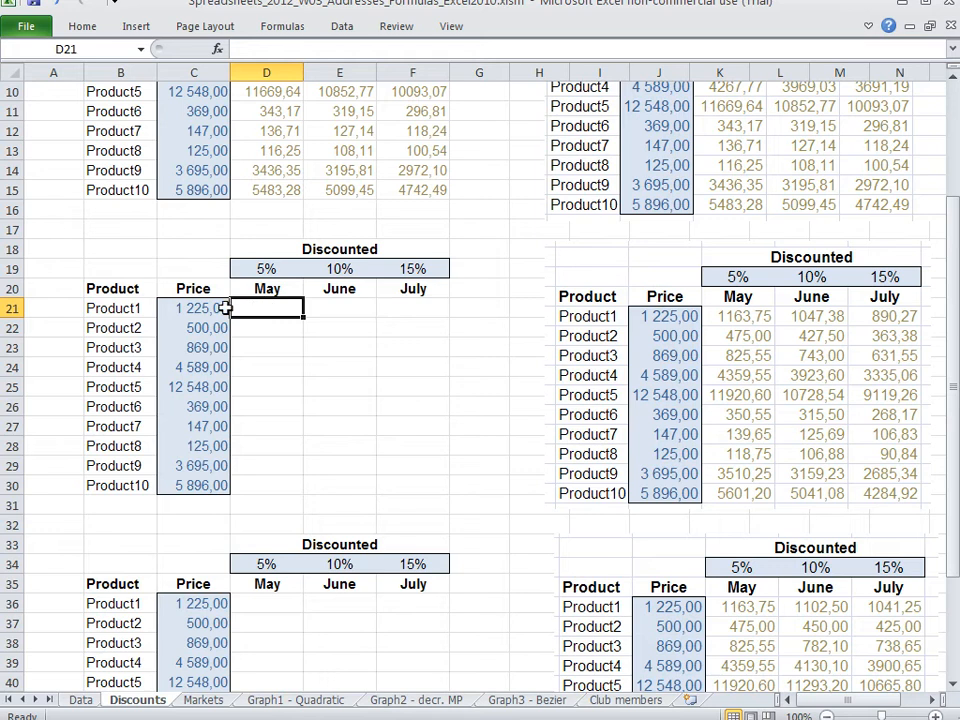
left_click(192, 308)
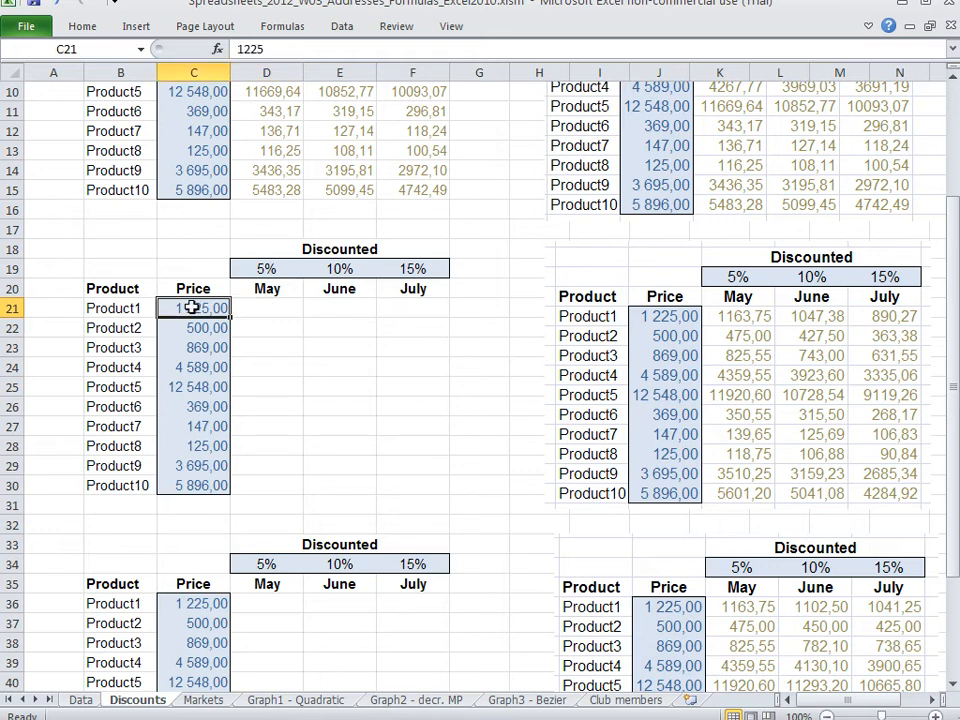
Enter the formula =C21*(1-D19) in D21 to calculate Product1's discounted May price in the second table.
left_click(284, 309)
type("=")
key("Left")
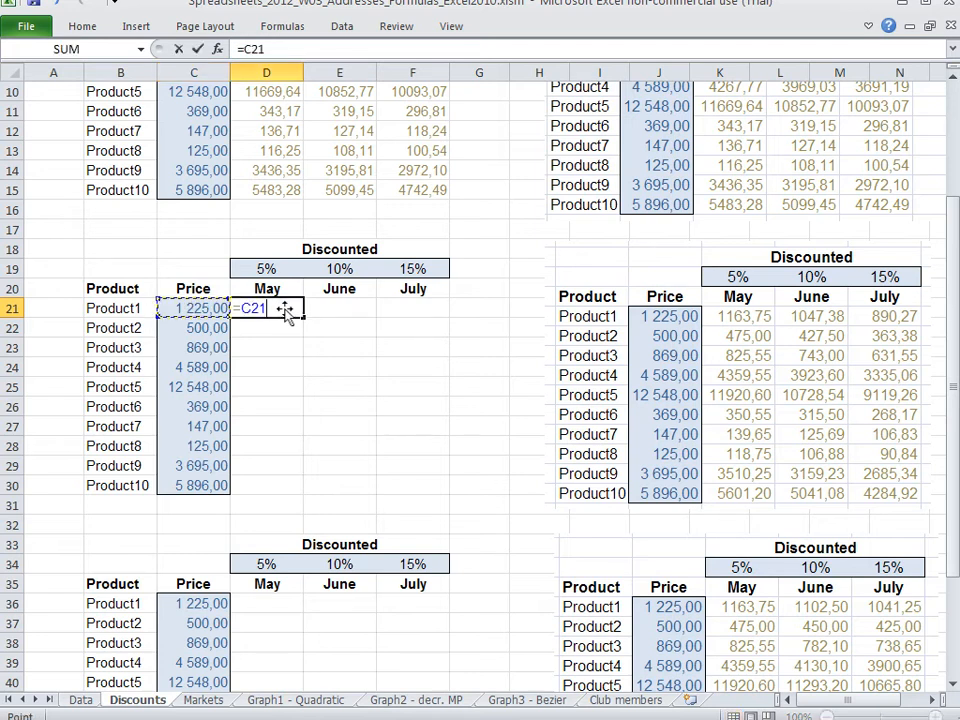
type("*(1-")
left_click(263, 269)
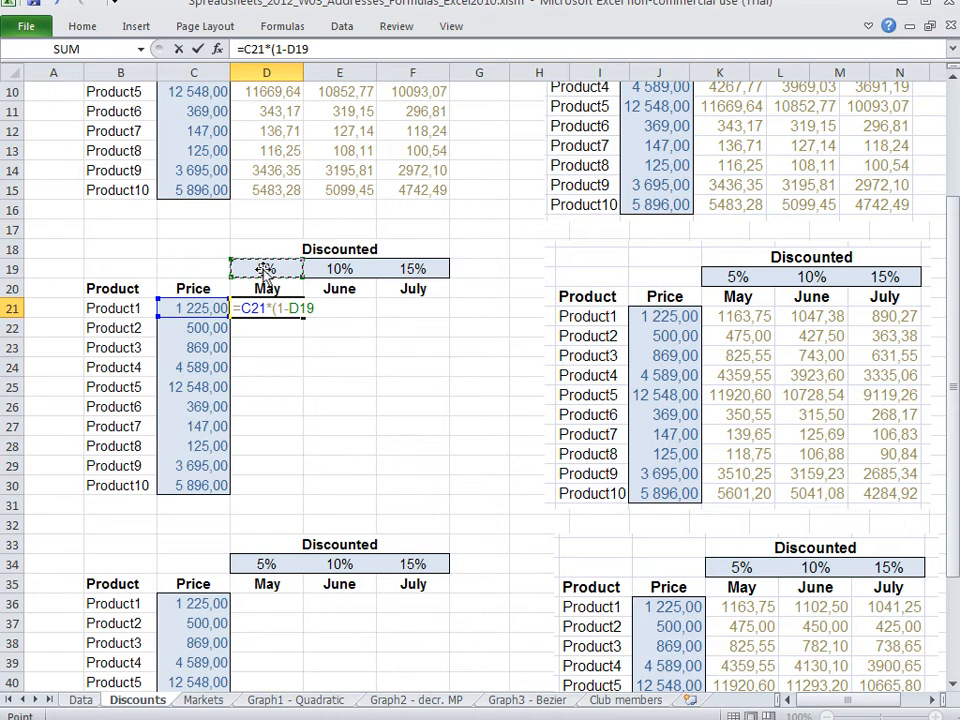
key("Return")
key("Return")
Examine the price reference C21 in D21's formula and how it should shift when copied across D21:F21.
key("Up")
key("F2")
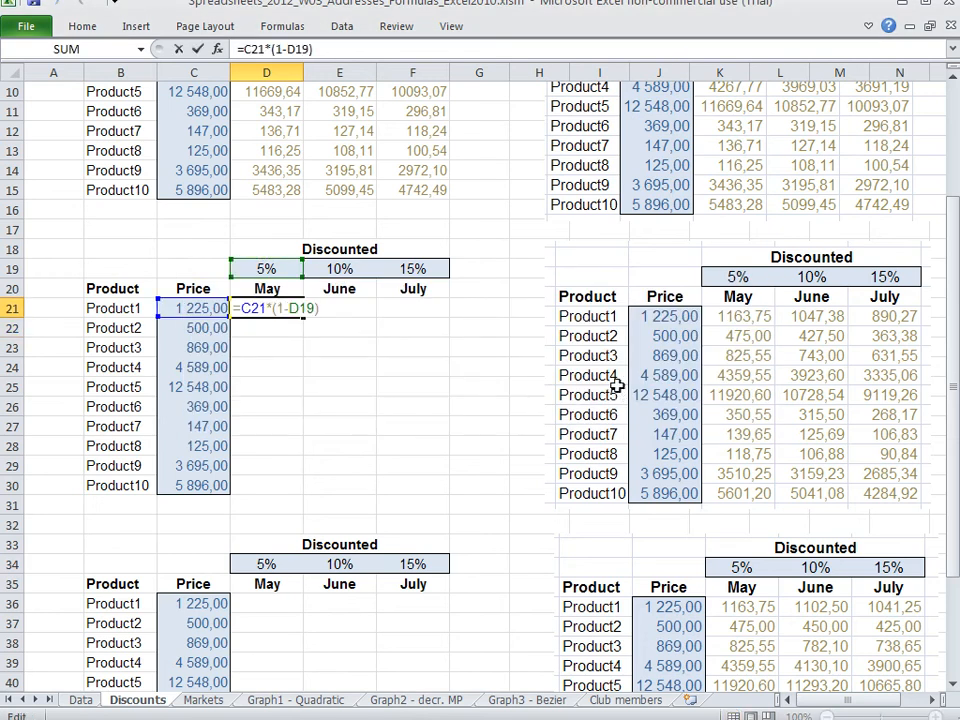
mouse_move(199, 308)
left_mouse_down()
mouse_move(197, 480)
mouse_move(197, 310)
left_mouse_up()
double_click(263, 308)
mouse_move(213, 308)
left_mouse_down()
mouse_move(185, 487)
mouse_move(214, 360)
mouse_move(213, 308)
left_mouse_up()
double_click(275, 308)
key("Return")
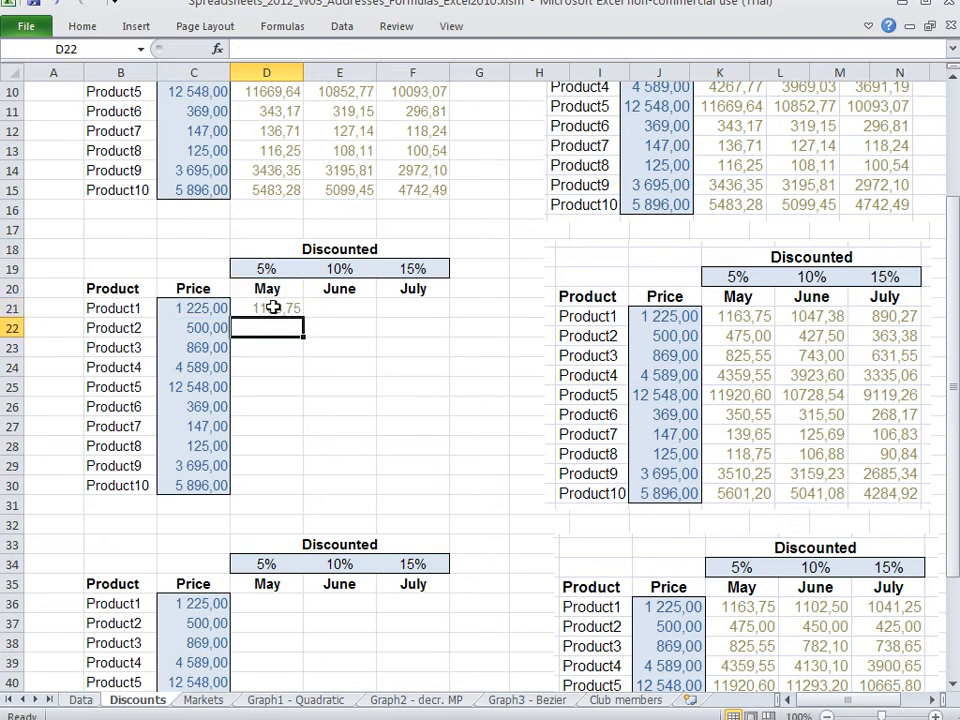
left_click_drag(273, 307, 408, 314)
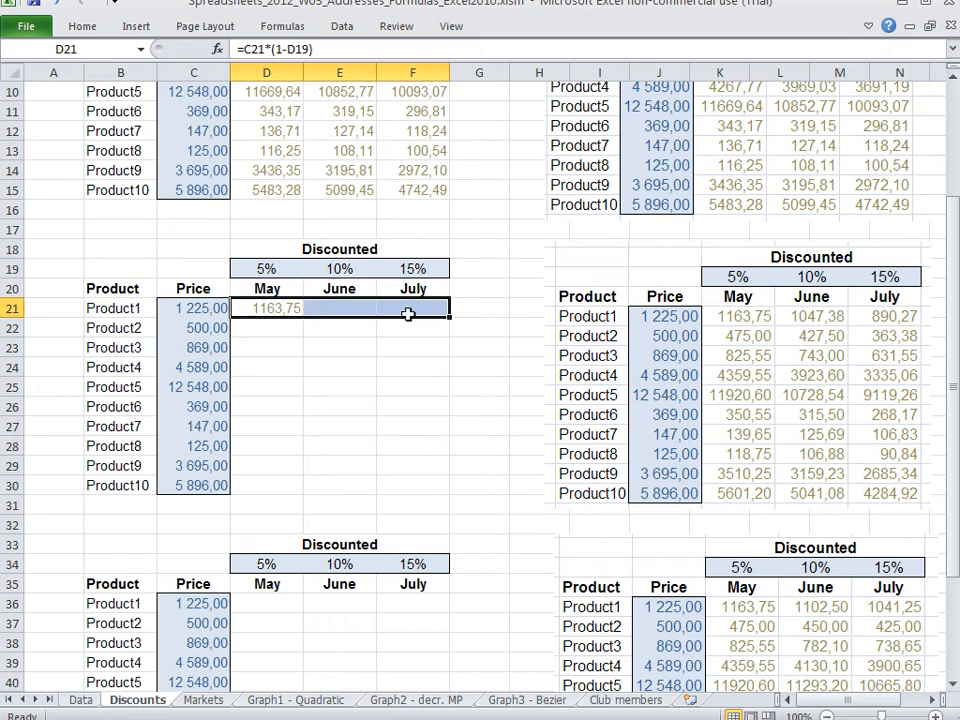
left_click(316, 309)
double_click(245, 308)
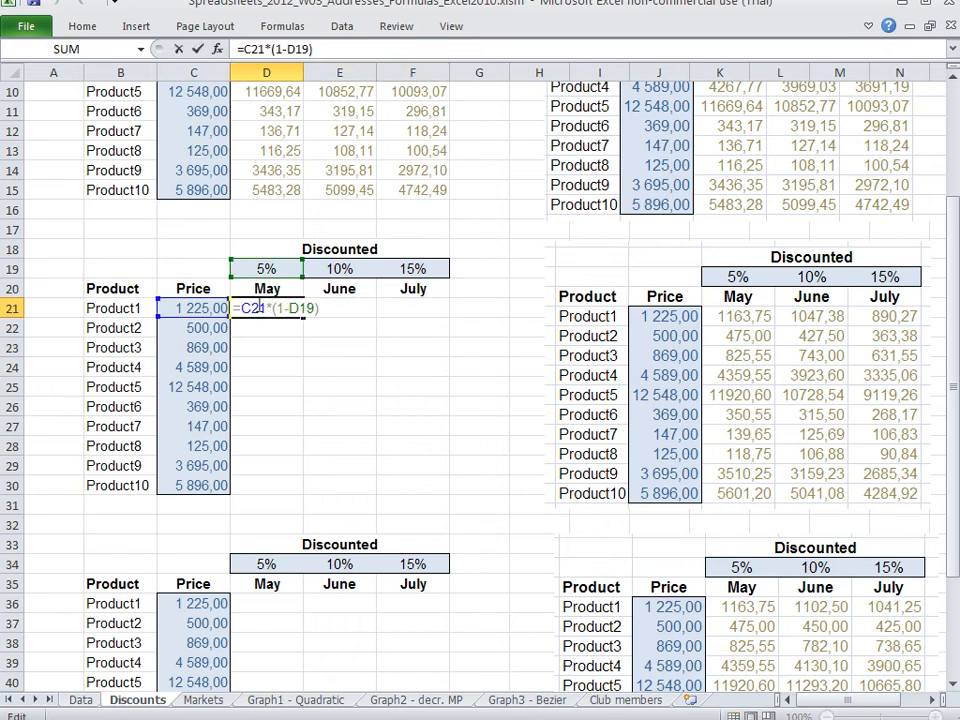
key("Return")
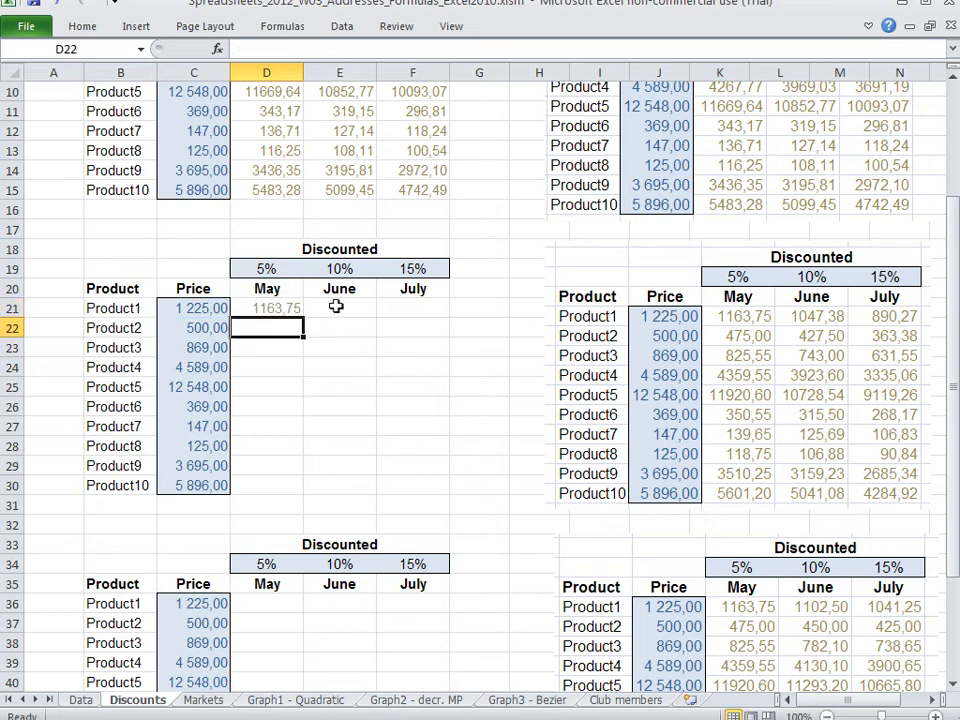
Examine the discount rate reference D19 in D21's formula and how it would carry across to June and July.
left_click(338, 308)
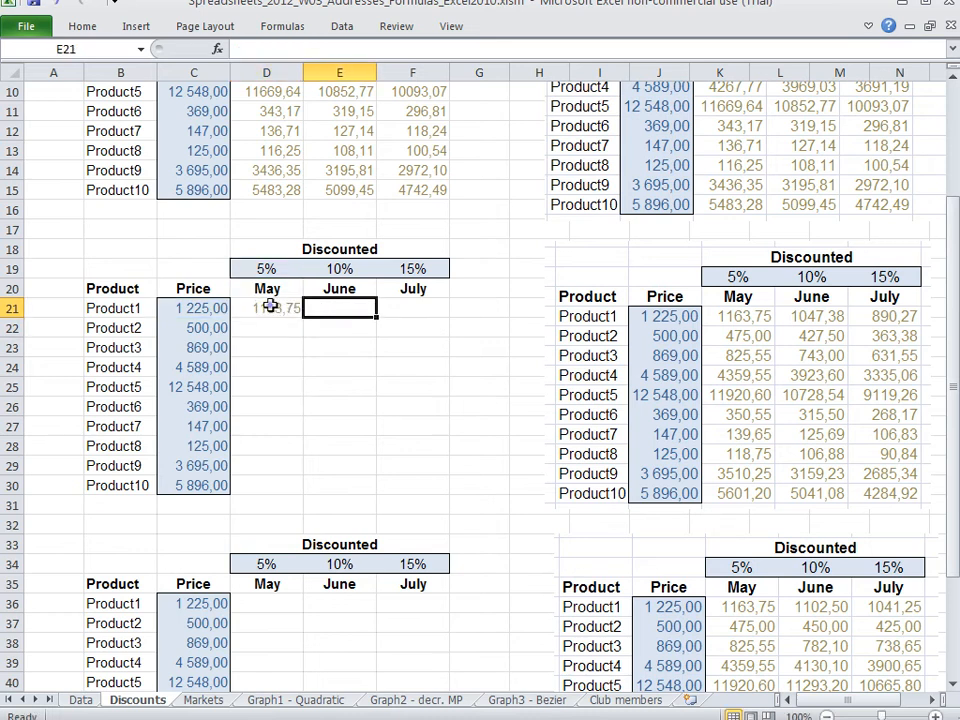
left_click(275, 308)
left_click(414, 303)
left_click(345, 302)
double_click(276, 305)
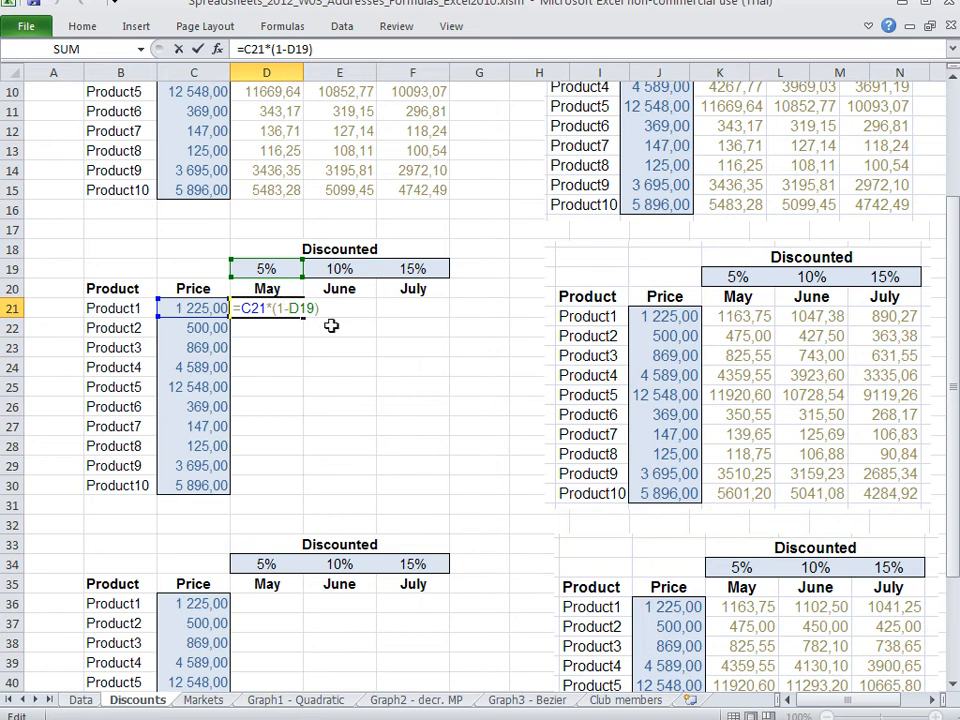
key("Return")
double_click(280, 308)
left_click_drag(291, 308, 315, 310)
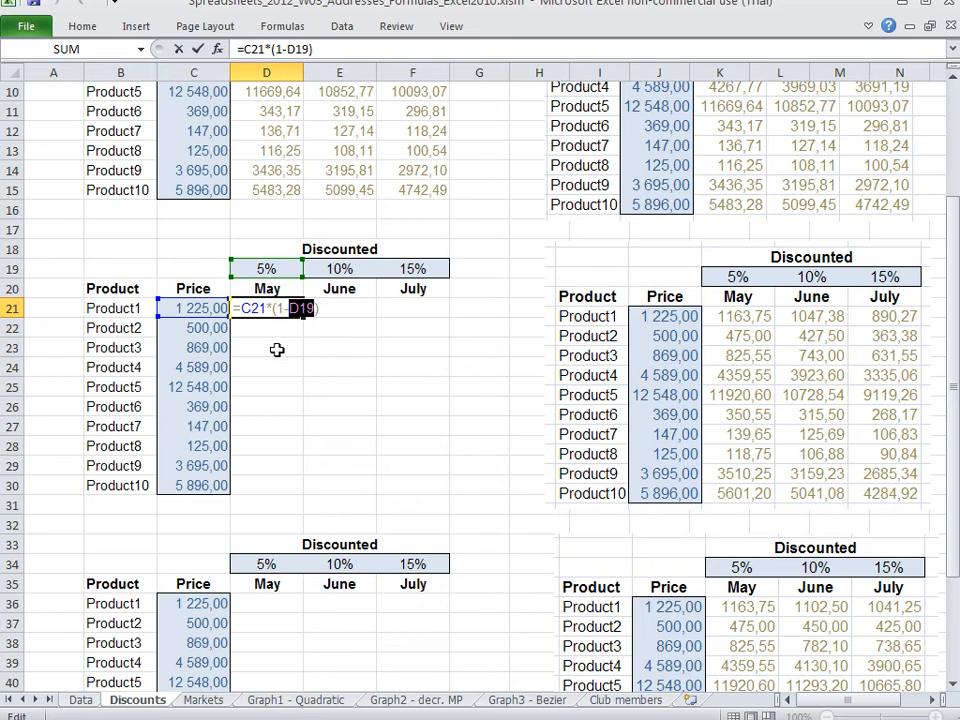
key("Return")
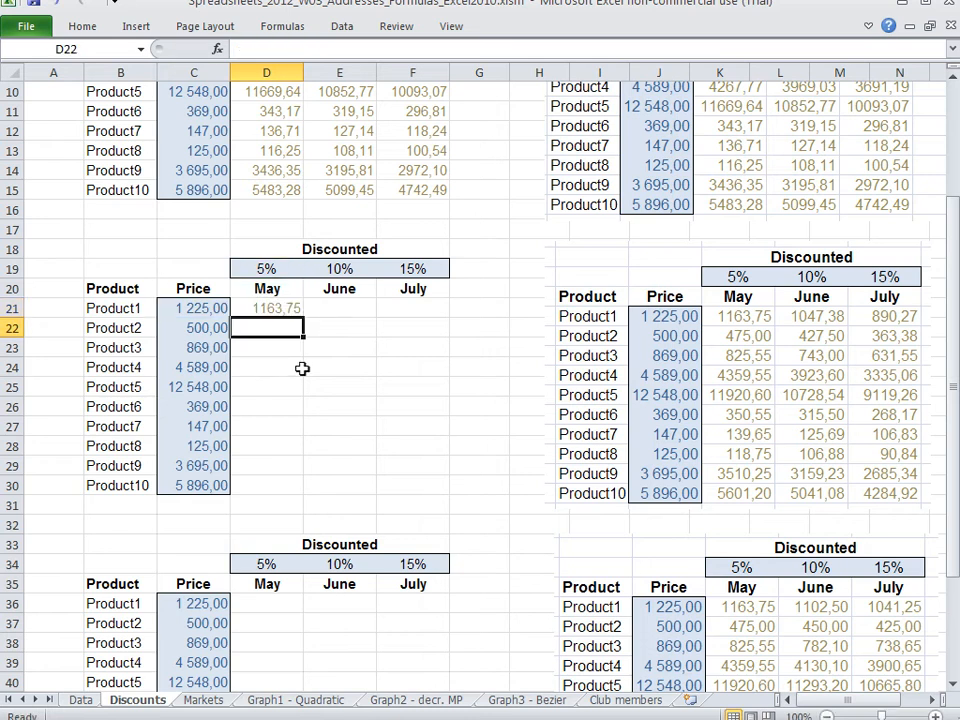
Change the discount reference in Product1's May price formula so D21 reads =C21*(1-D$19), fixing only the row.
left_click(347, 308)
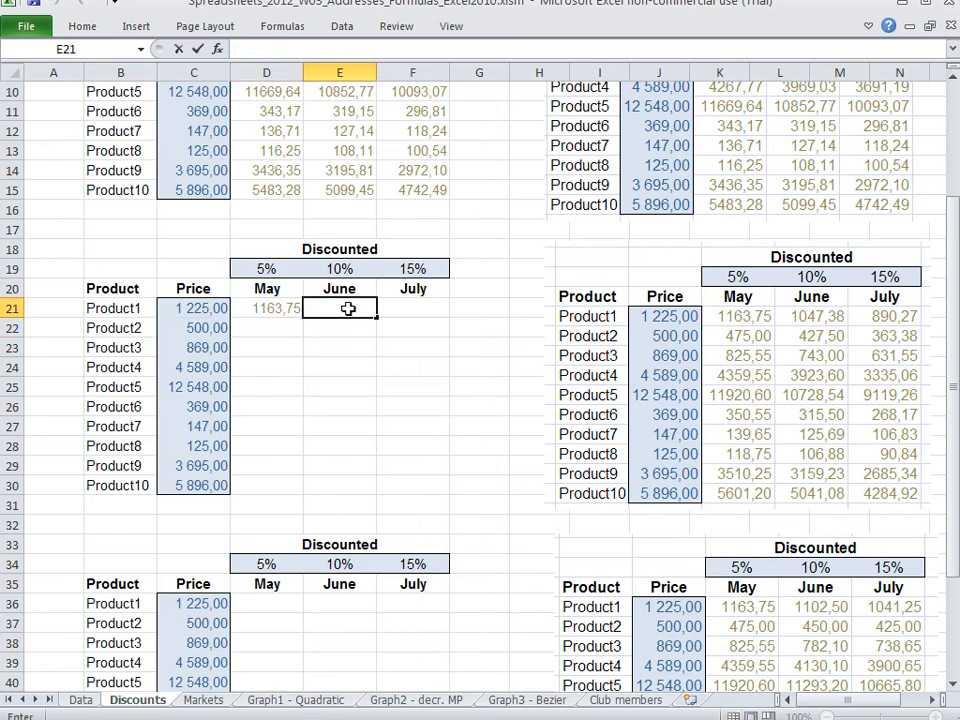
double_click(269, 308)
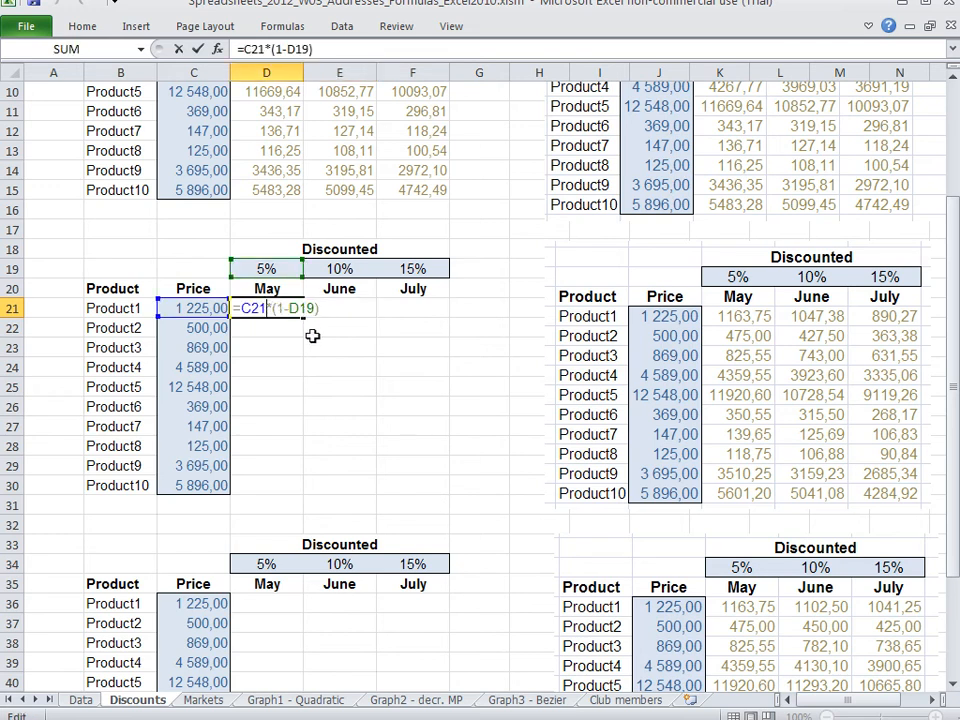
key("Return")
left_click(341, 265)
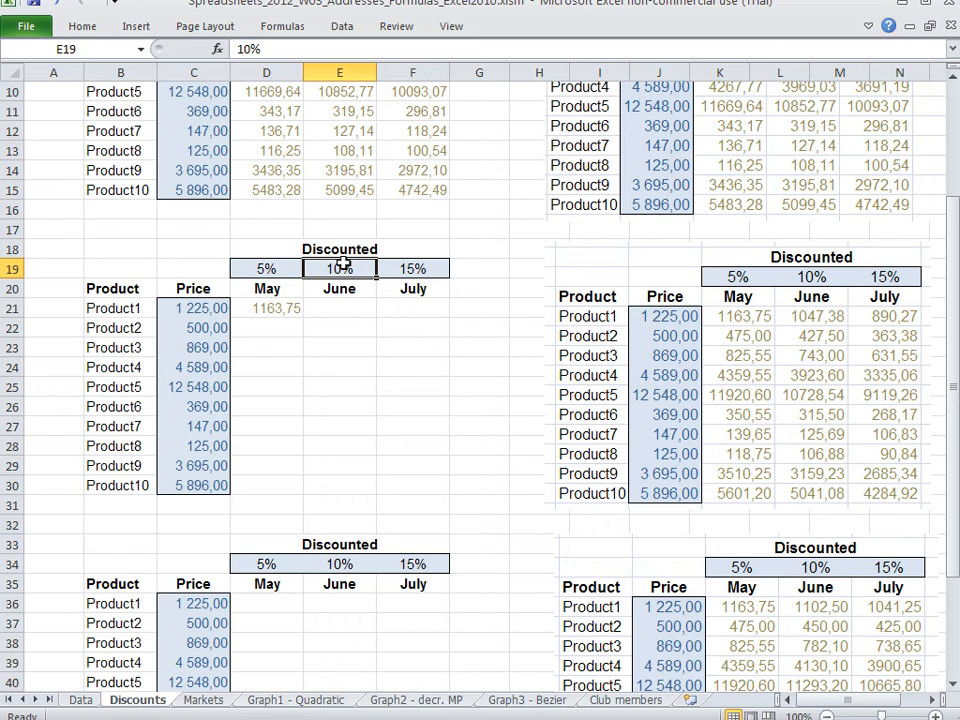
double_click(278, 309)
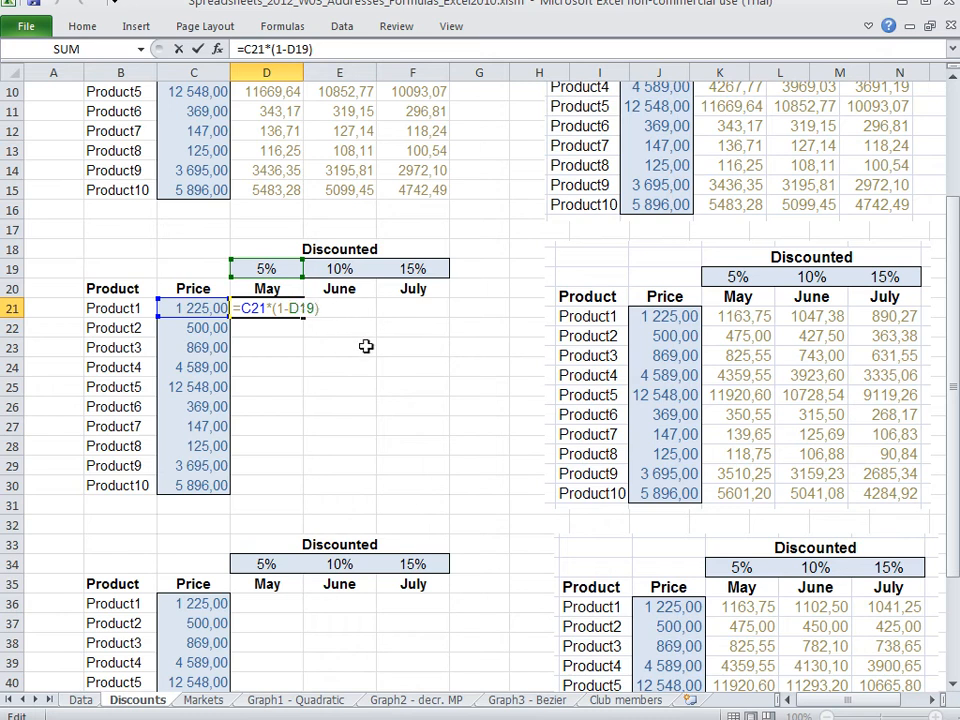
key("F4")
key("F4")
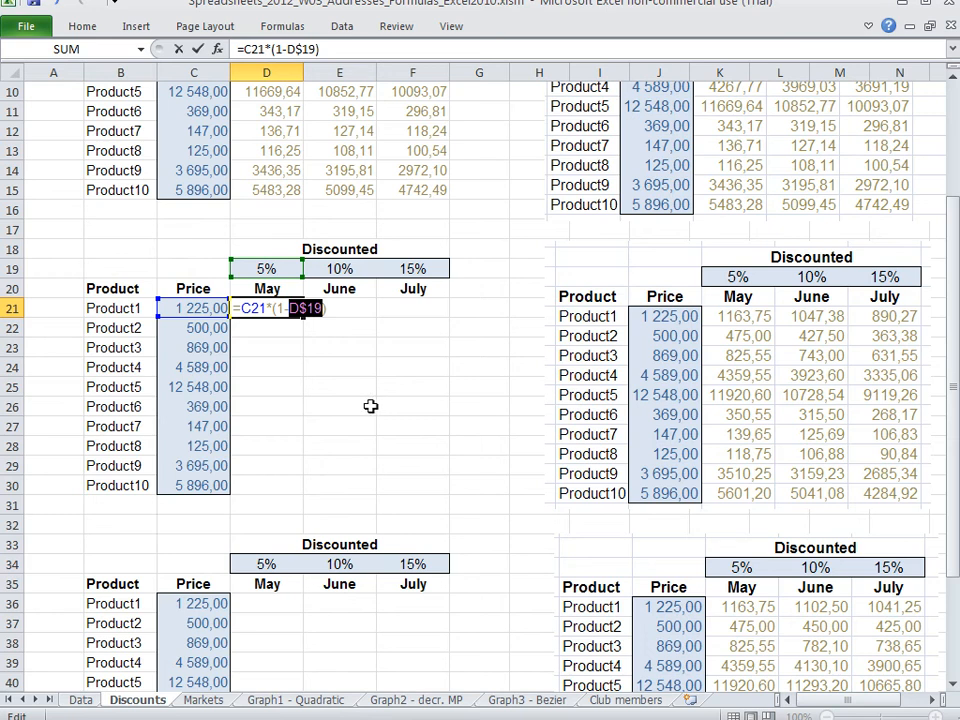
key("Return")
Compare the mixed reference D$19 in D21's formula with the absolute reference $G$4 in D6 of the first table.
left_click(338, 269)
left_click(414, 269)
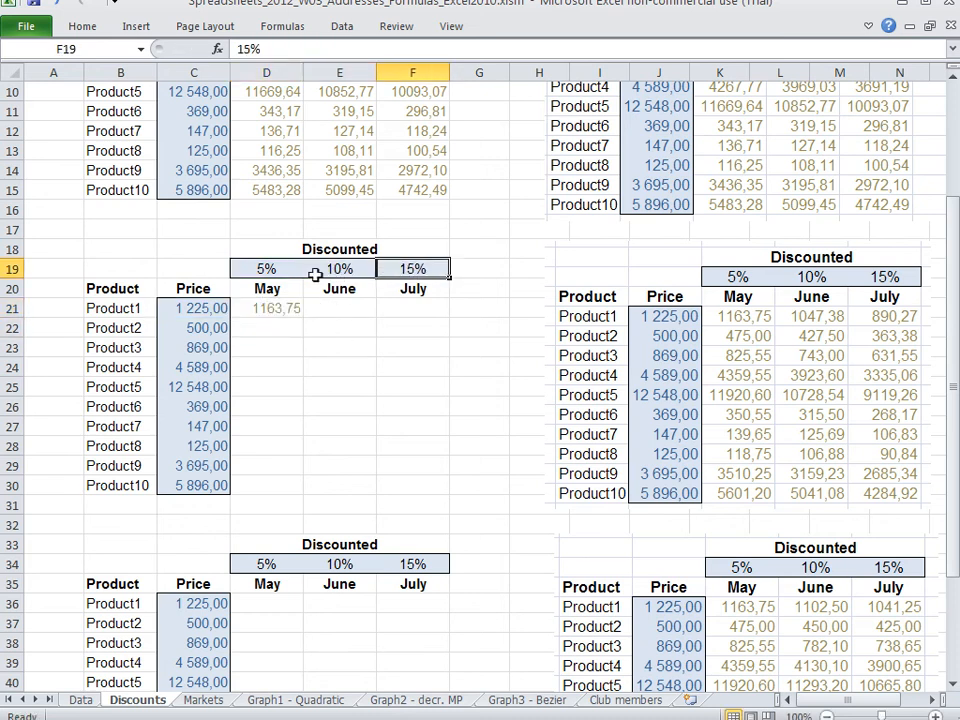
double_click(265, 305)
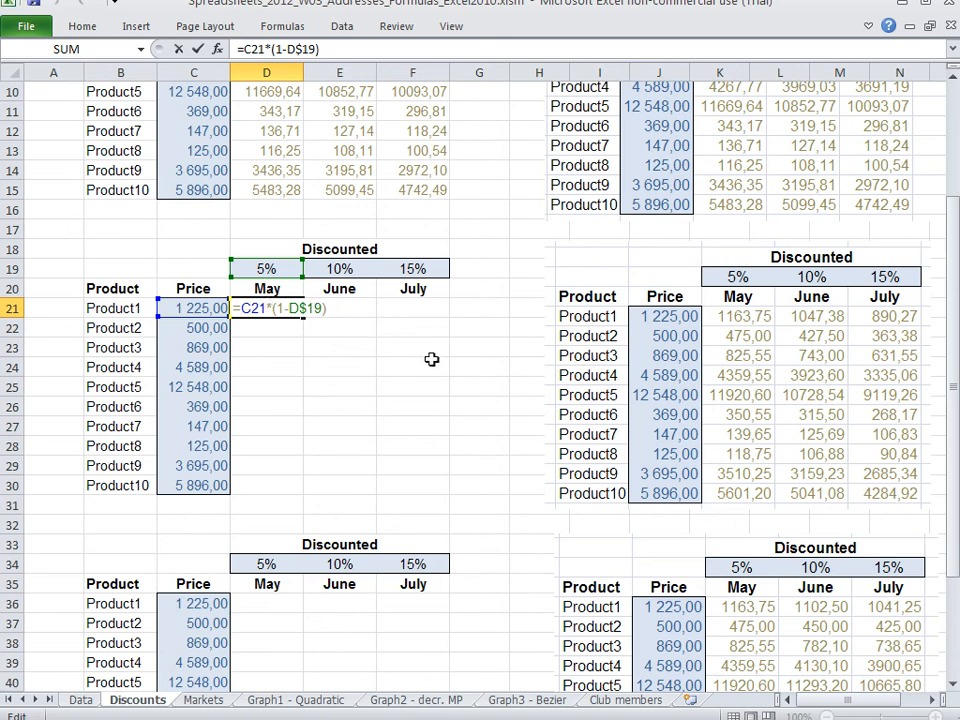
key("Return")
scroll(445, 400, "up", 3)
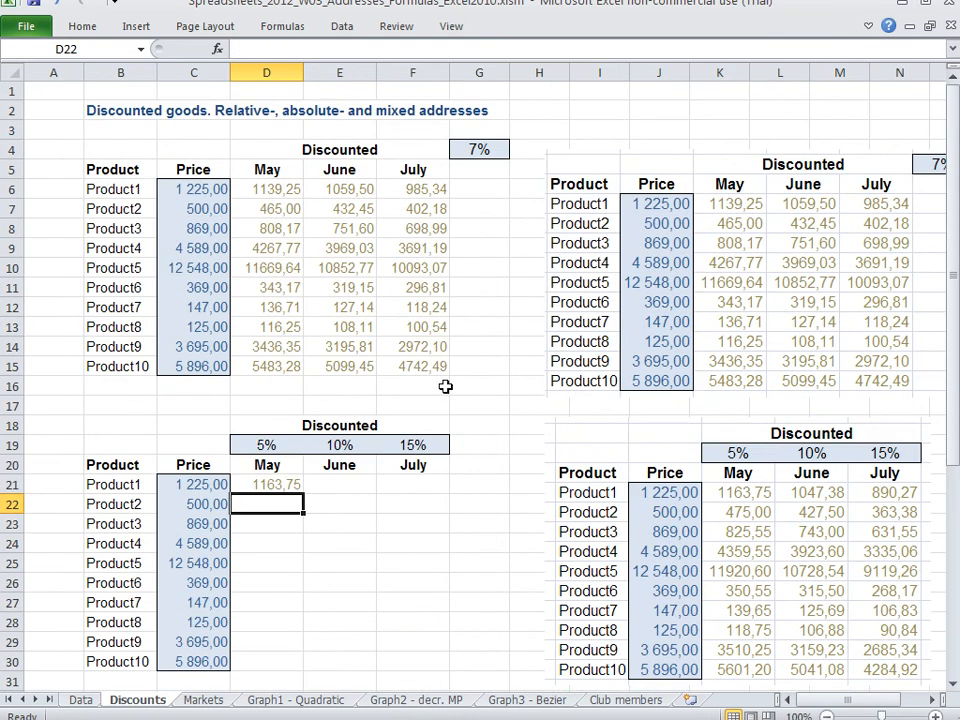
double_click(285, 190)
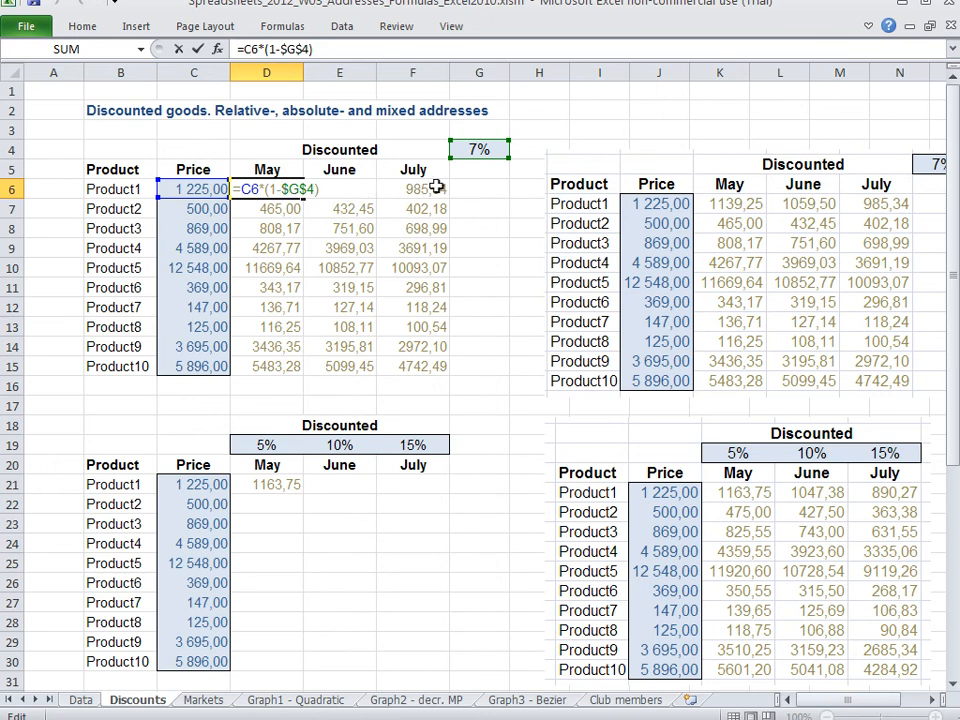
key("Return")
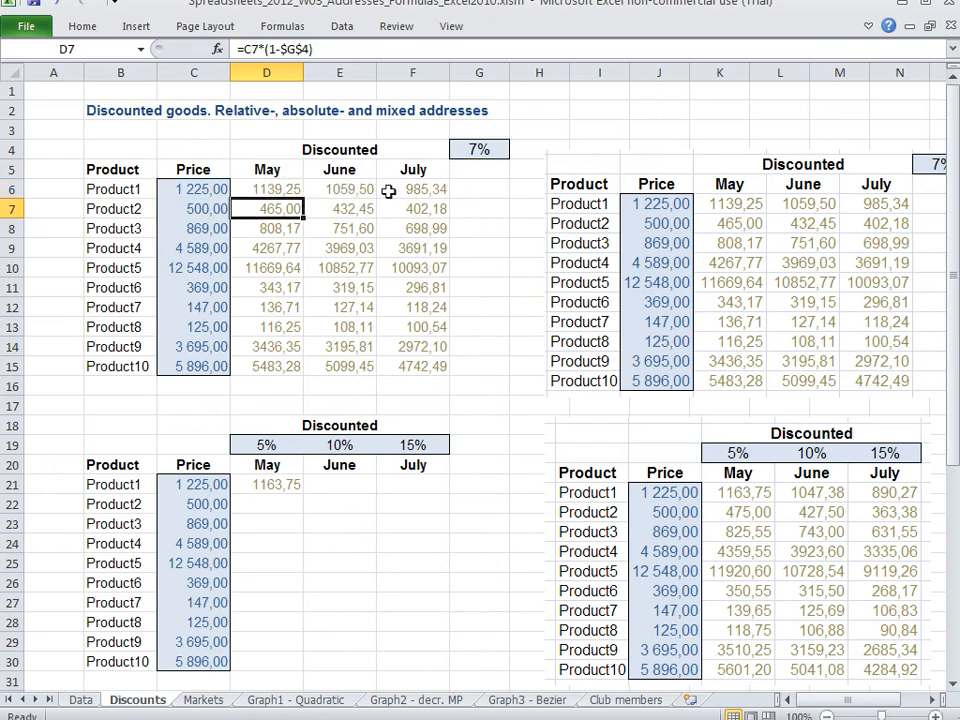
double_click(285, 484)
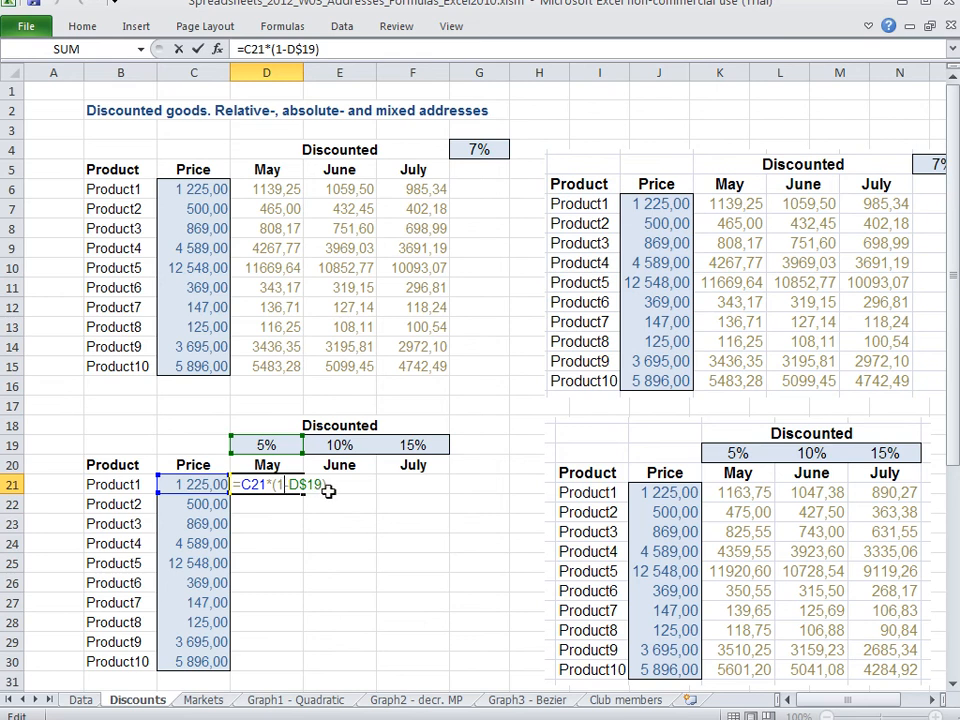
key("Return")
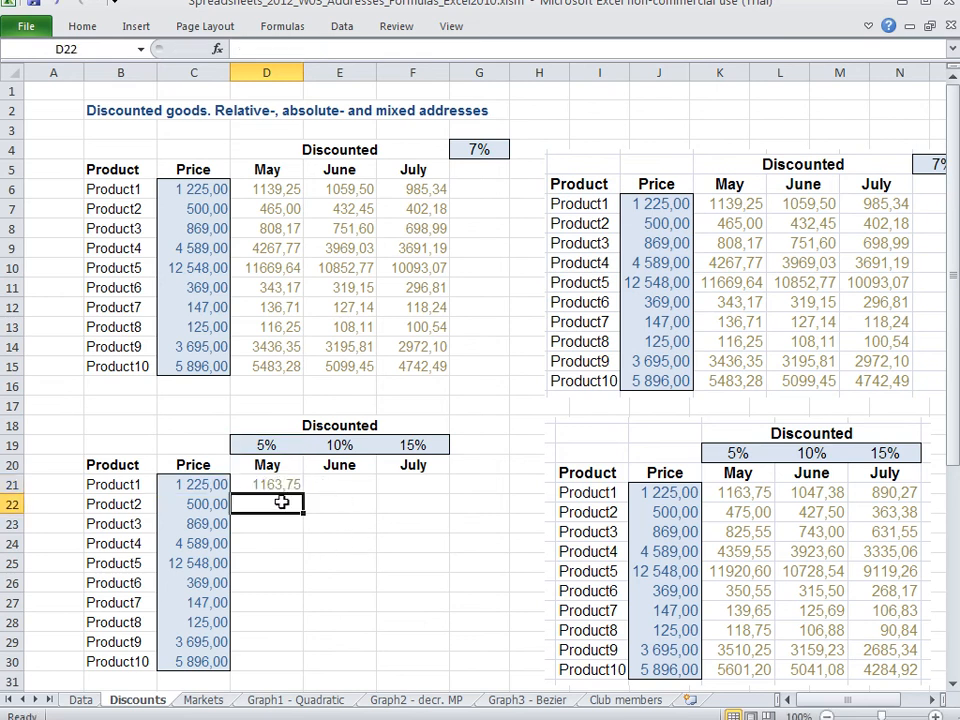
Copy D21's formula across D21:F30 to calculate the May, June and July prices of all ten products.
left_click(281, 484)
left_click_drag(306, 494, 461, 651)
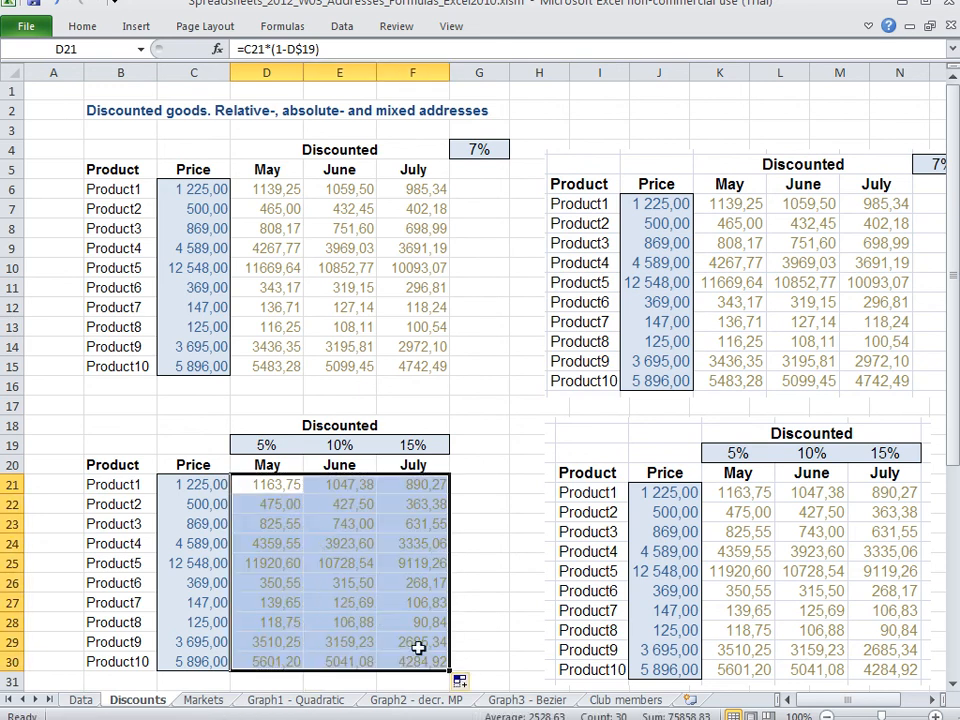
left_click_drag(262, 484, 442, 665)
key("ctrl+z")
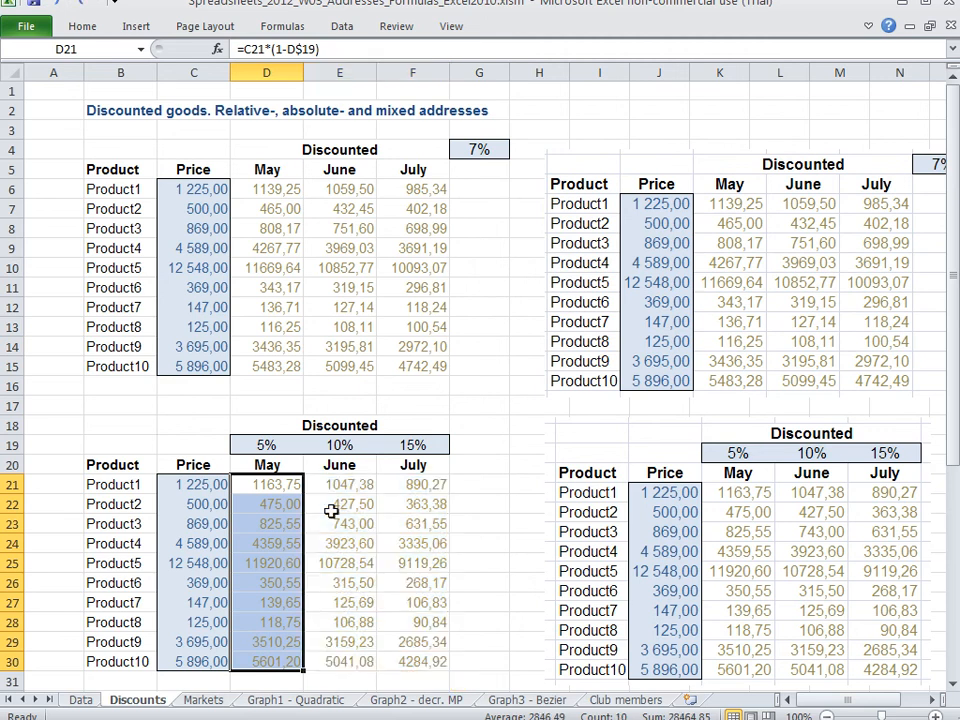
left_click_drag(304, 669, 440, 662)
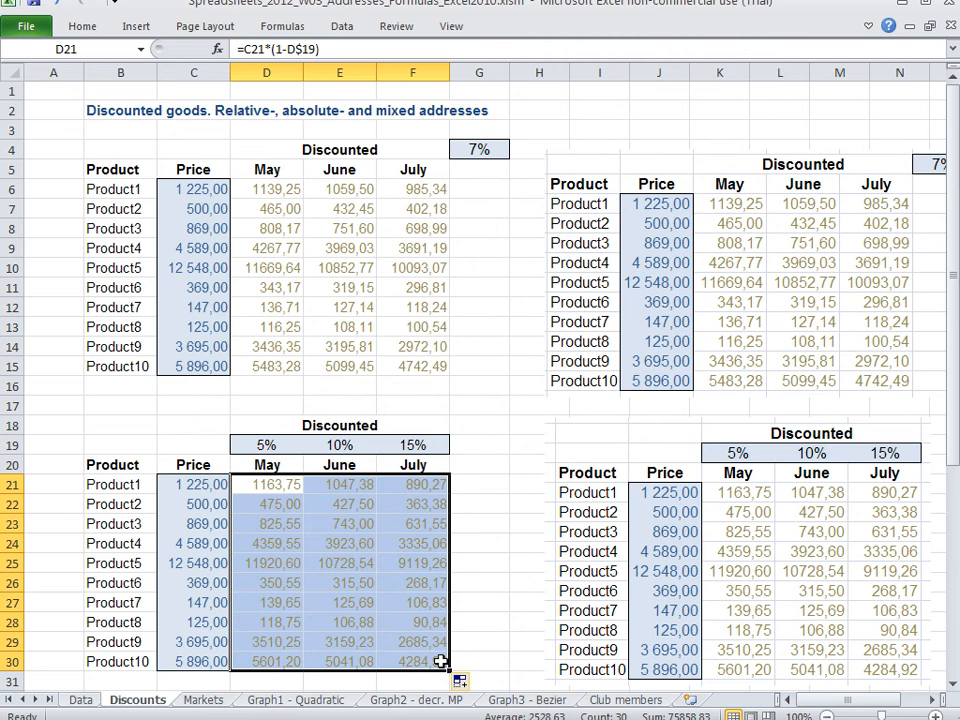
Examine the price and discount references in the copied formulas in D23, E23 and F24.
double_click(288, 524)
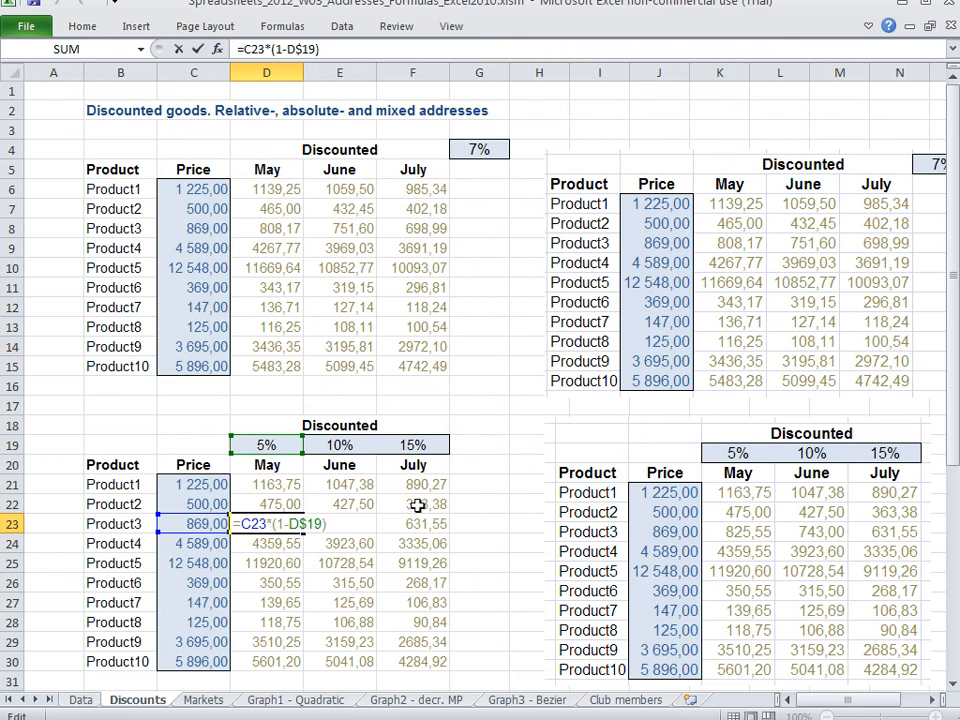
key("Return")
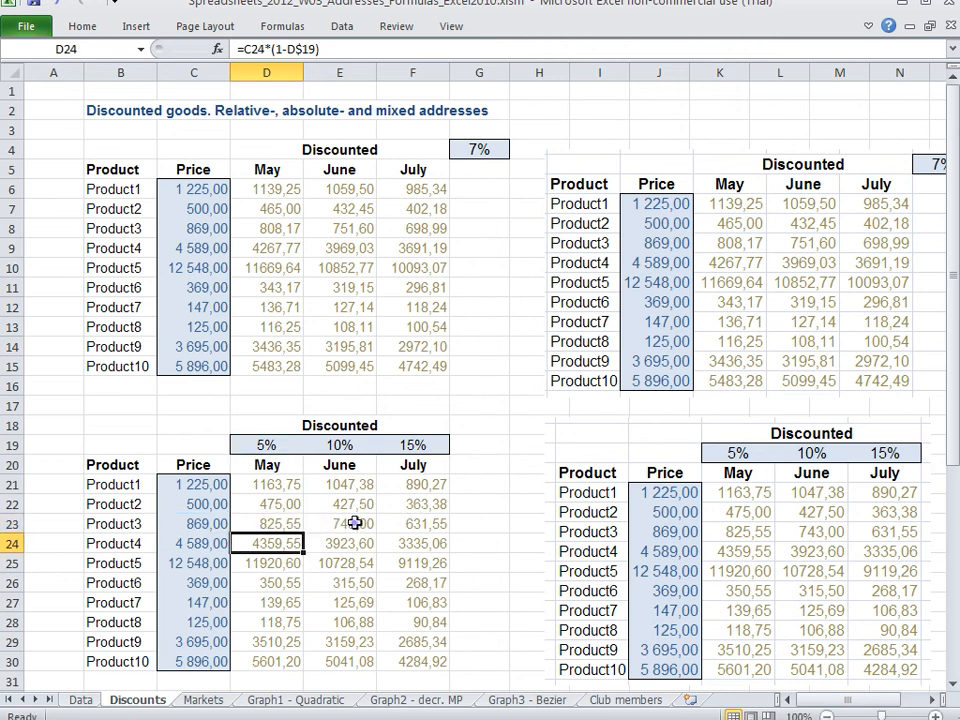
double_click(352, 523)
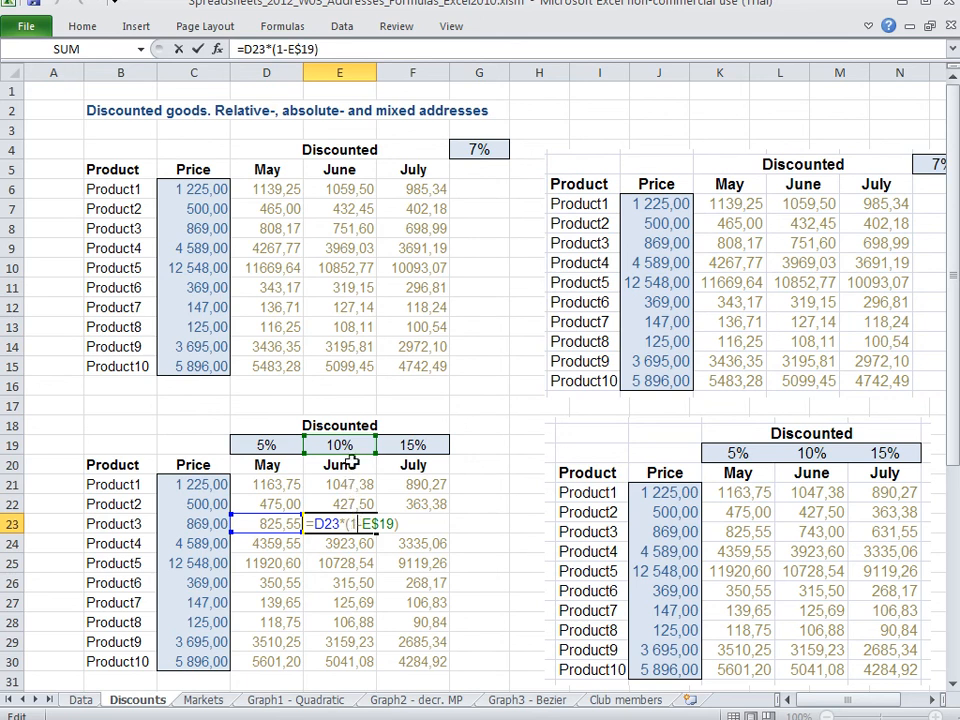
key("Return")
double_click(403, 543)
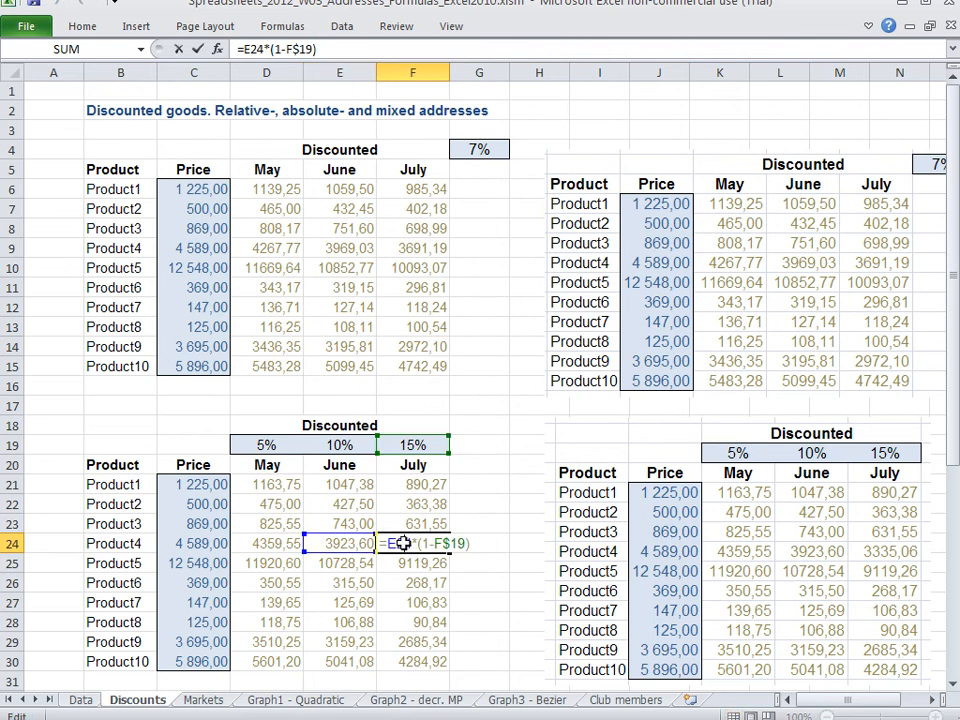